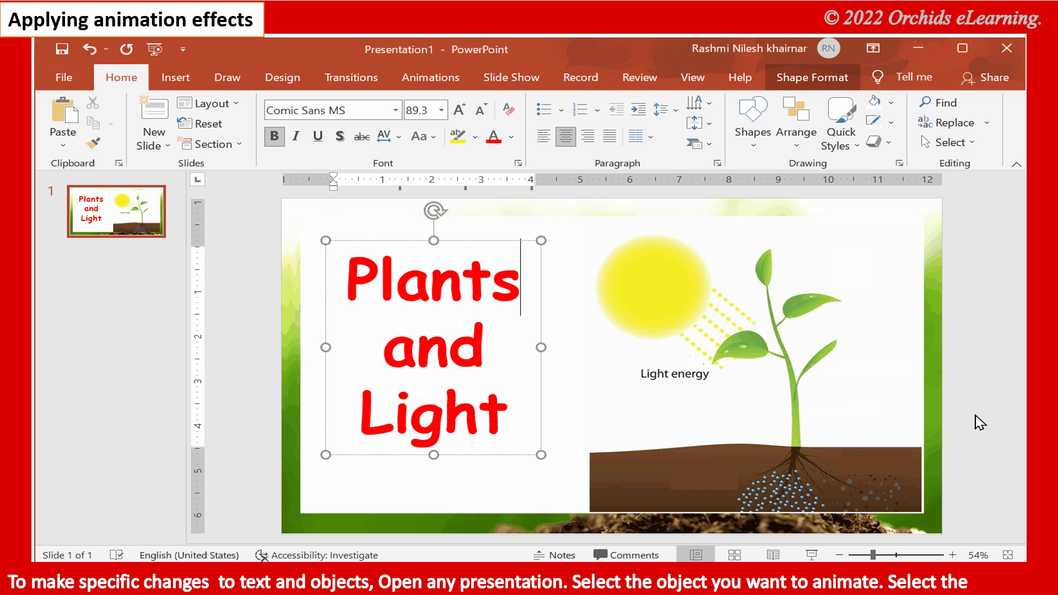
Select the Plants and Light title box and open the Animation Pane
left_click(278, 323)
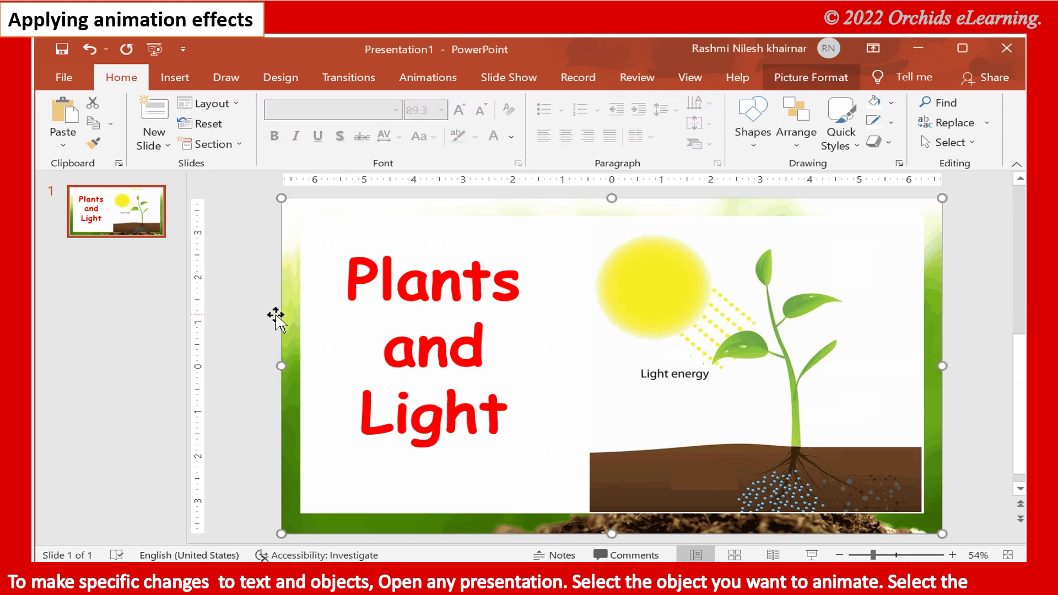
left_click(371, 310)
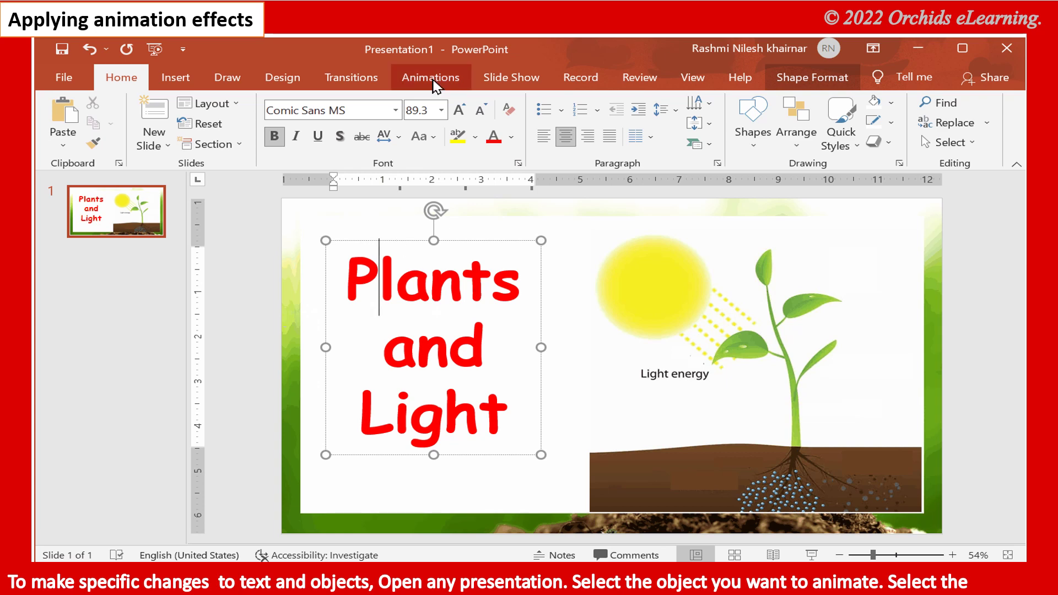
left_click(431, 77)
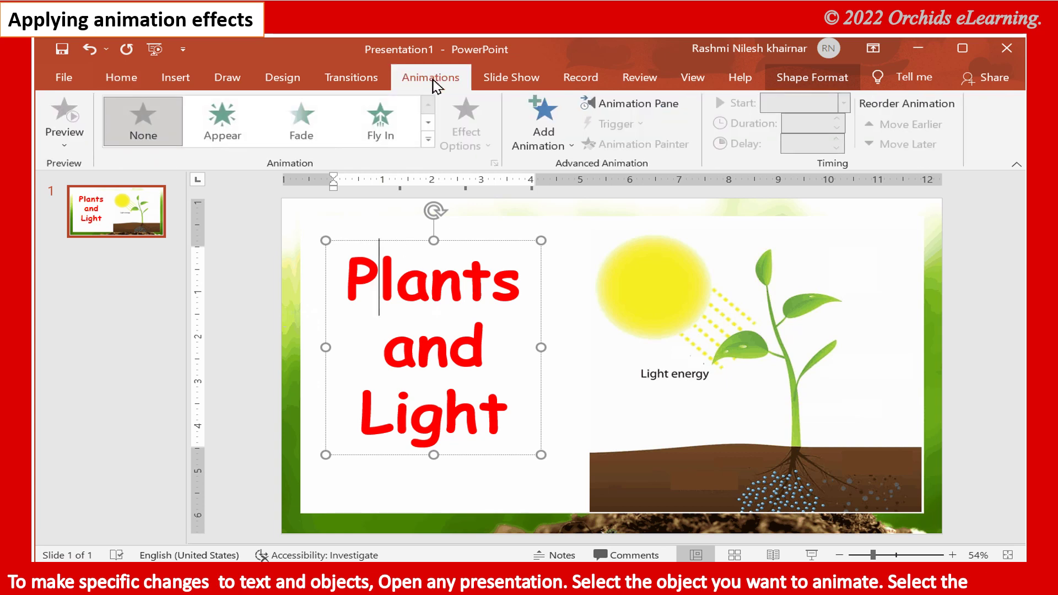
left_click(590, 106)
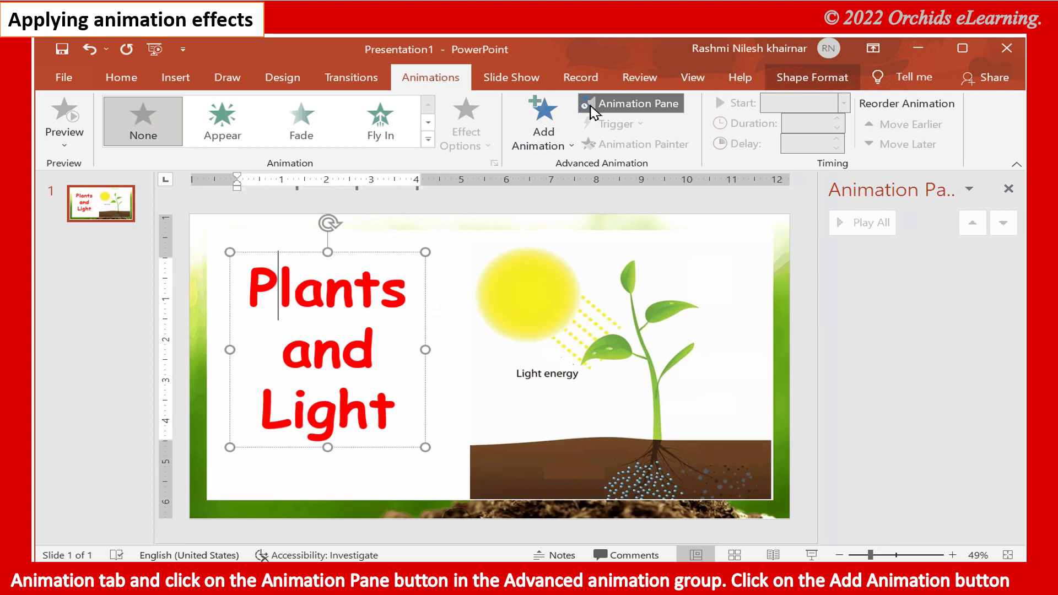
Browse the Entrance, Emphasis, Exit and Motion Path effects available for the title
left_click(574, 148)
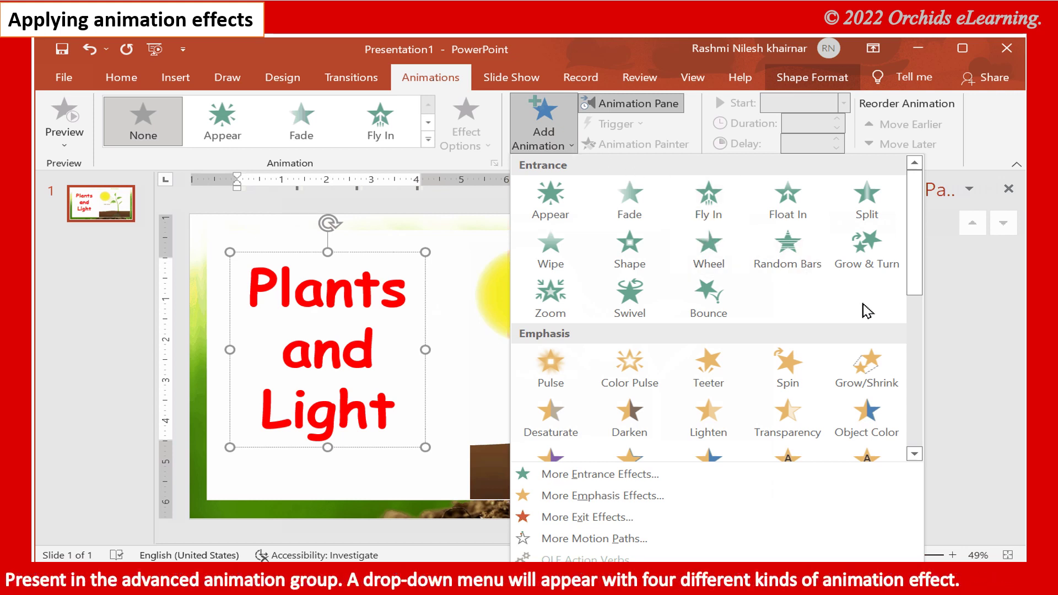
scroll(868, 312, "down", 3)
scroll(866, 304, "down", 5)
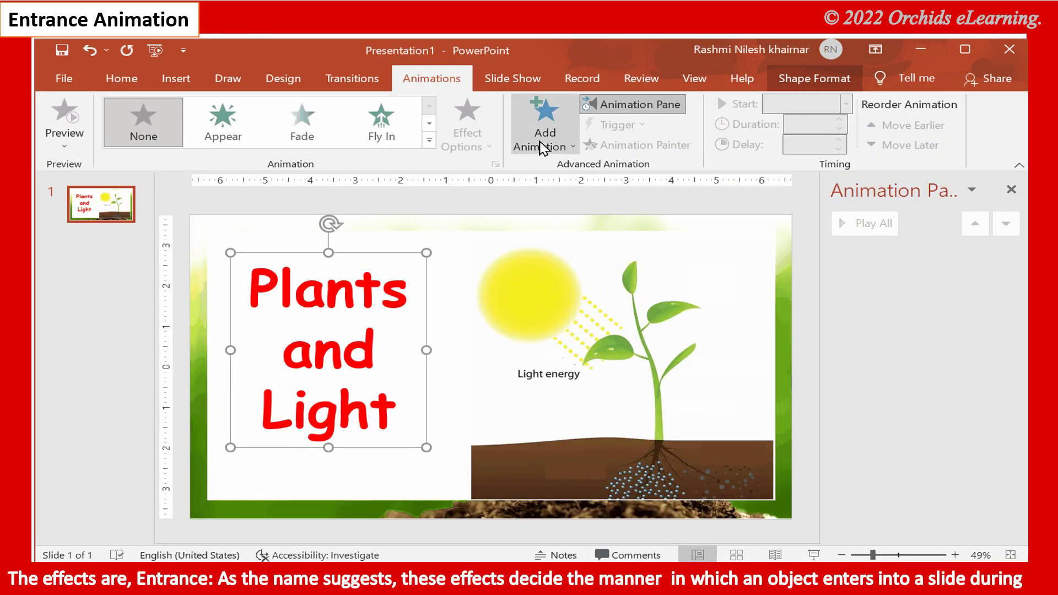
left_click(543, 147)
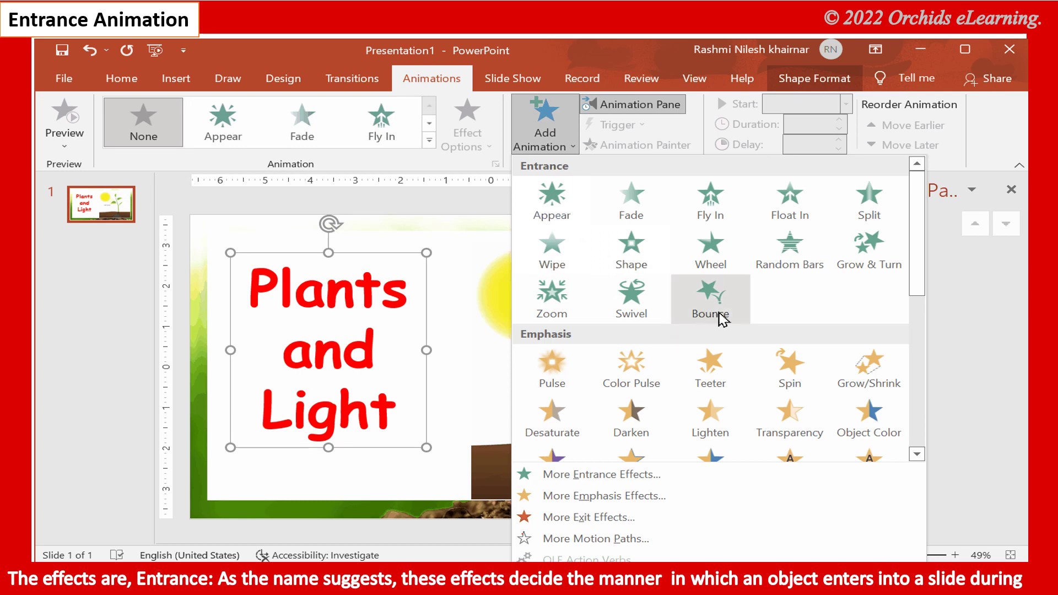
Try Random Bars, Fade, Float In and Fly In entrances on the title, finishing with Bounce
left_click(805, 265)
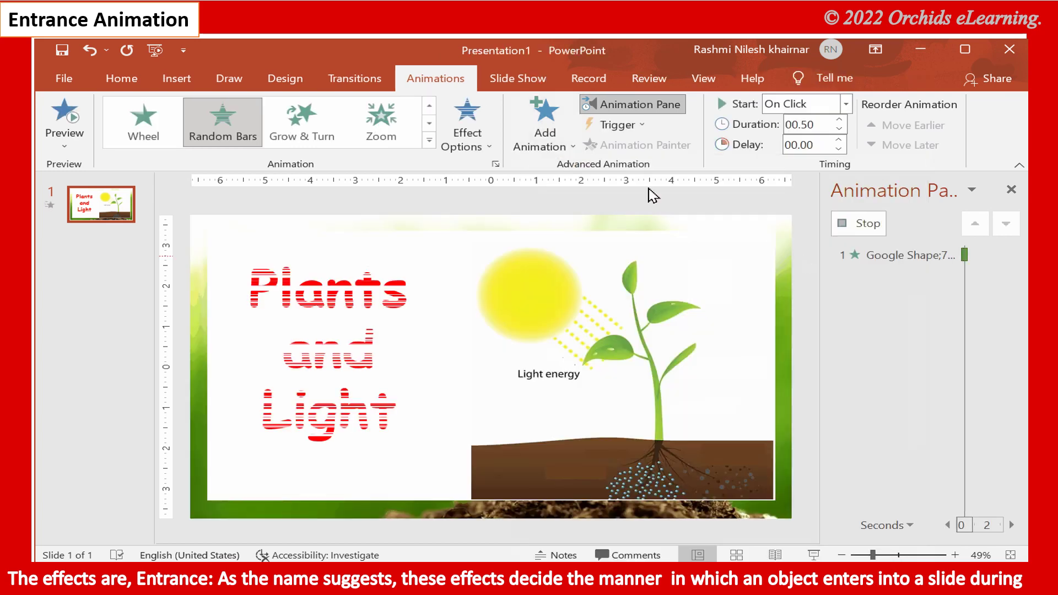
left_click(545, 122)
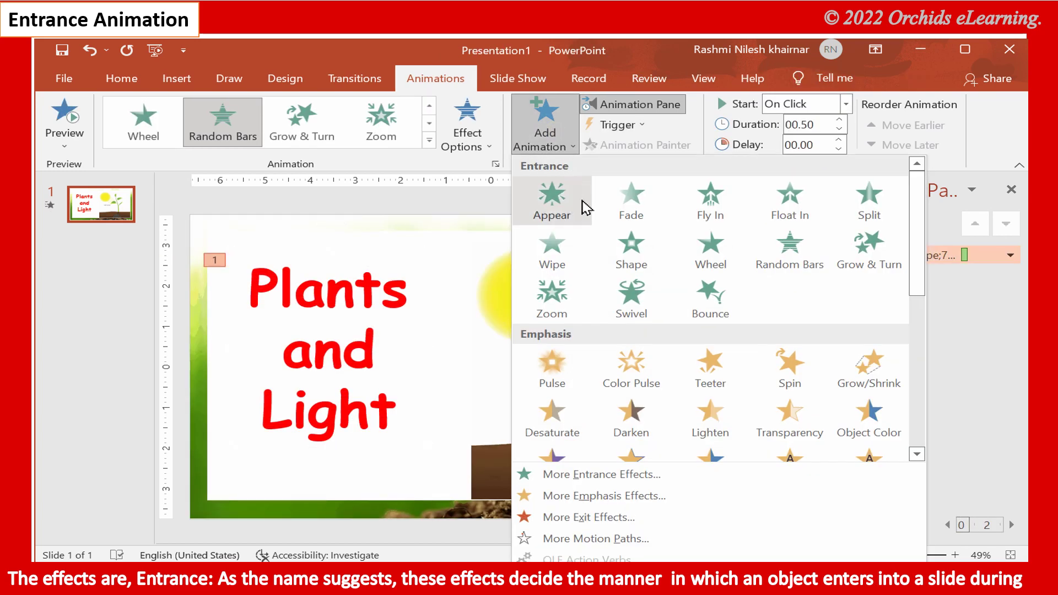
left_click(631, 204)
left_click(528, 156)
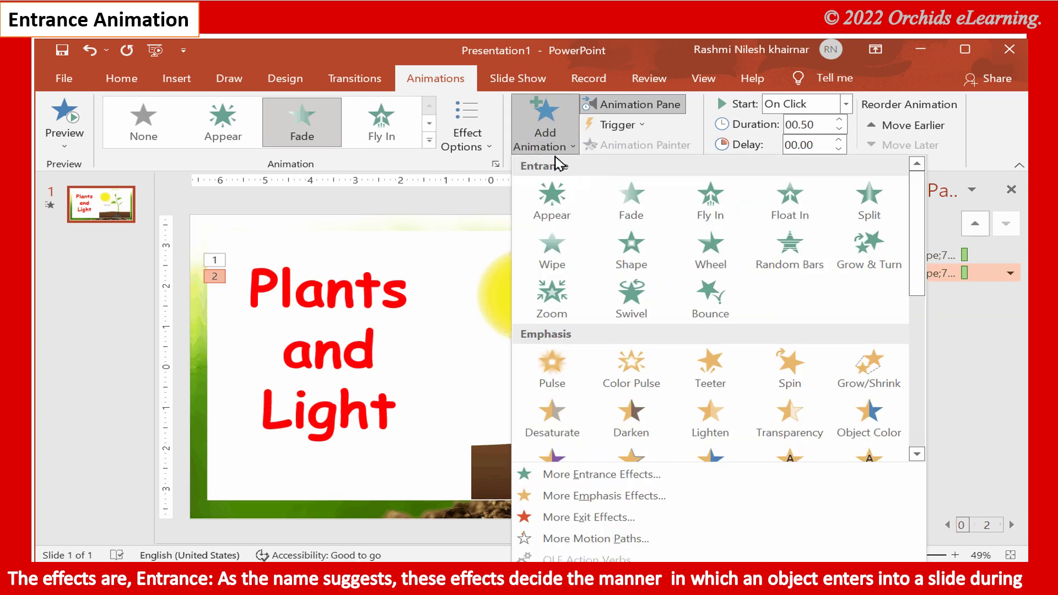
left_click(783, 217)
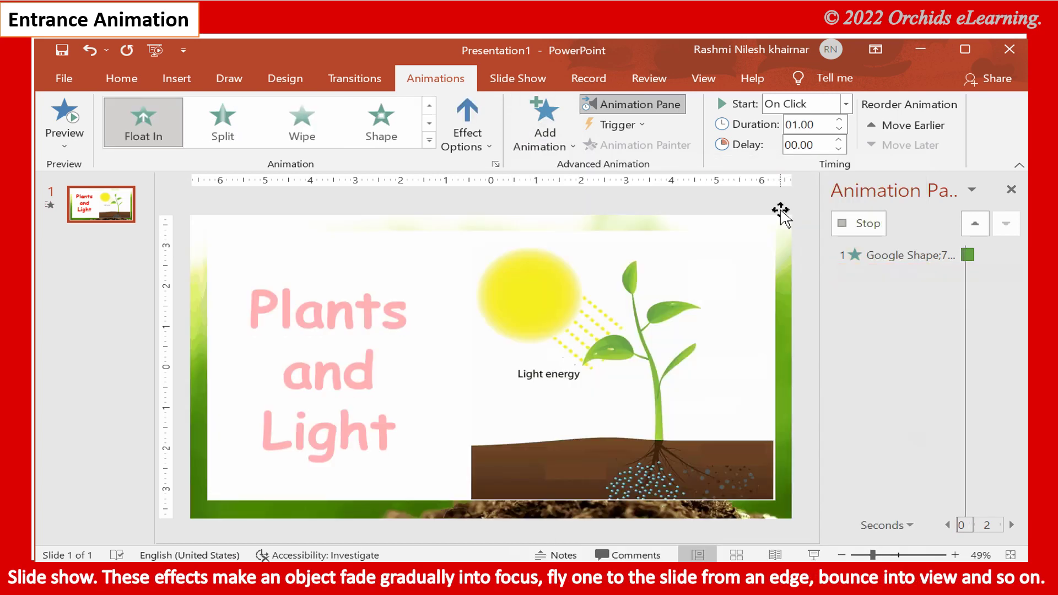
left_click(558, 148)
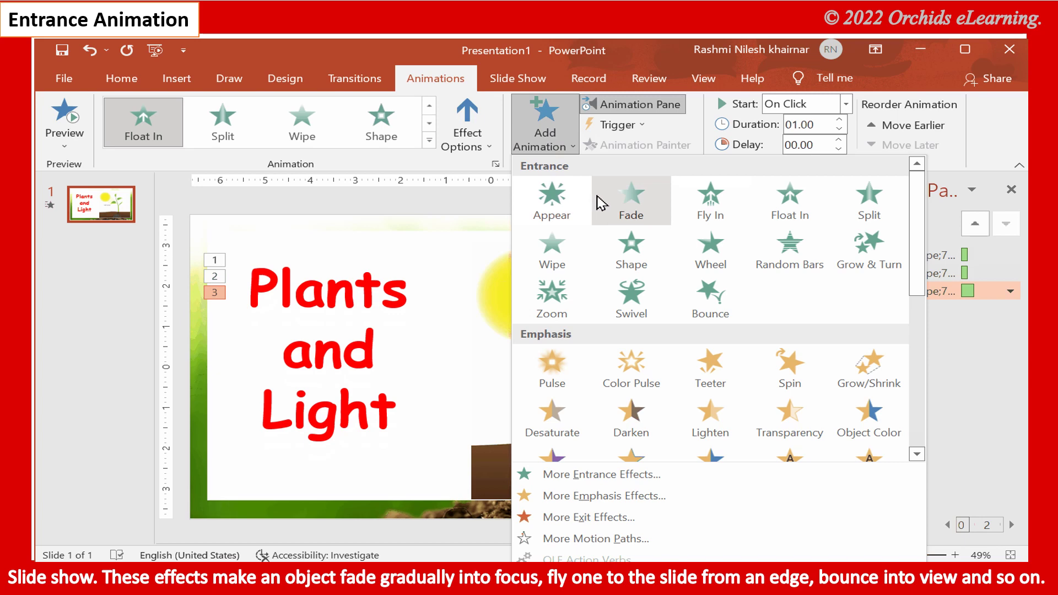
left_click(631, 205)
left_click(561, 137)
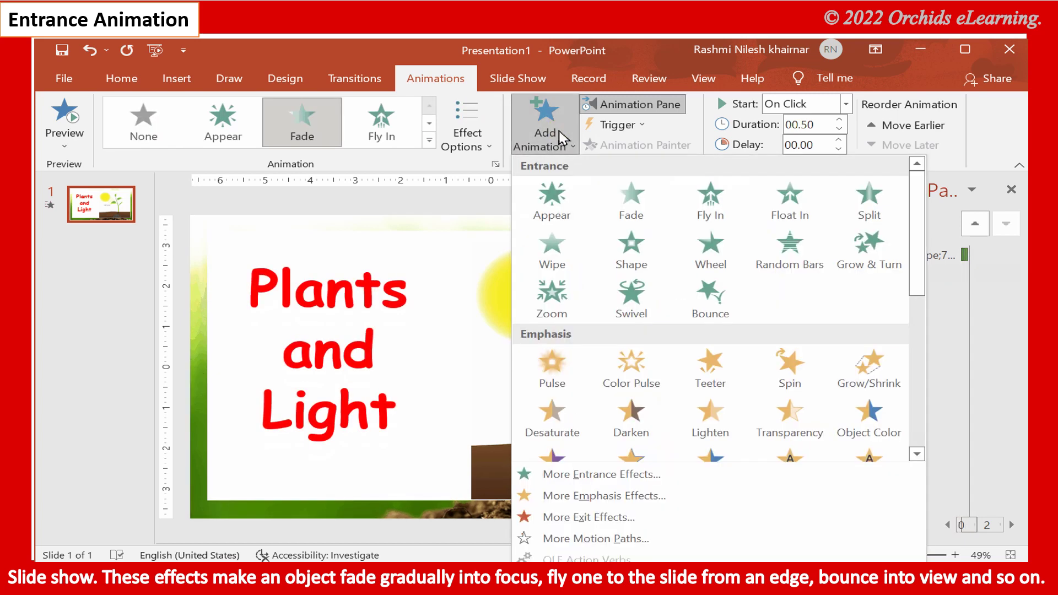
left_click(710, 206)
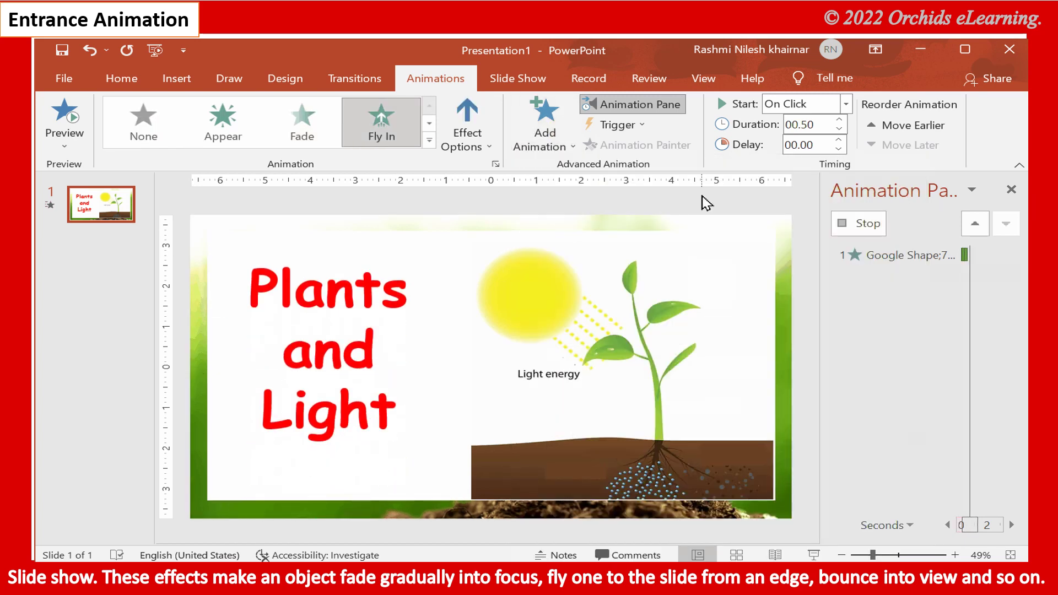
left_click(551, 148)
left_click(700, 289)
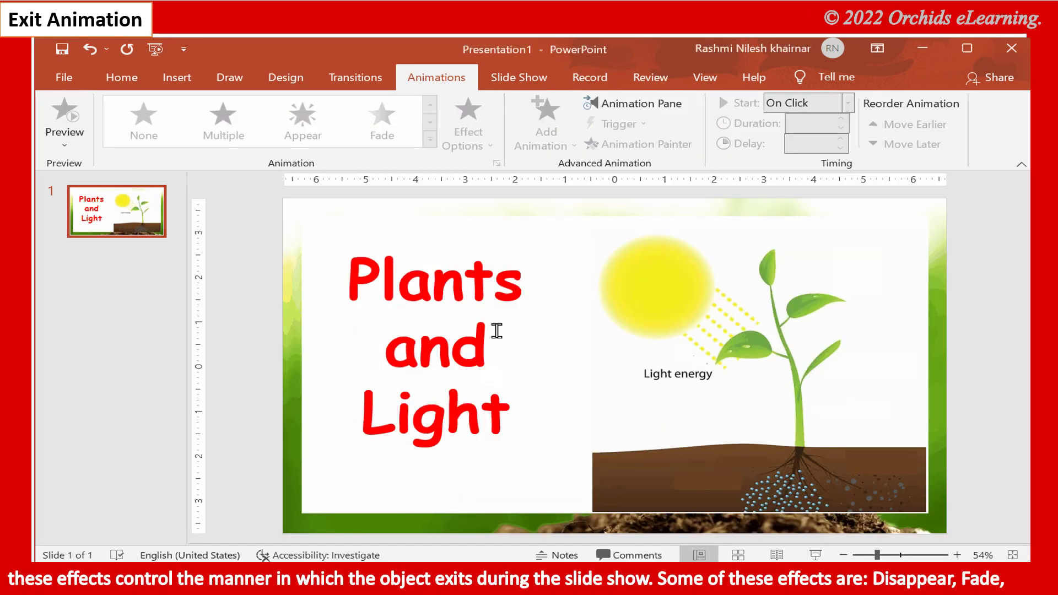
Select the title and add Fade and Disappear exit effects
left_click(466, 295)
left_click(628, 105)
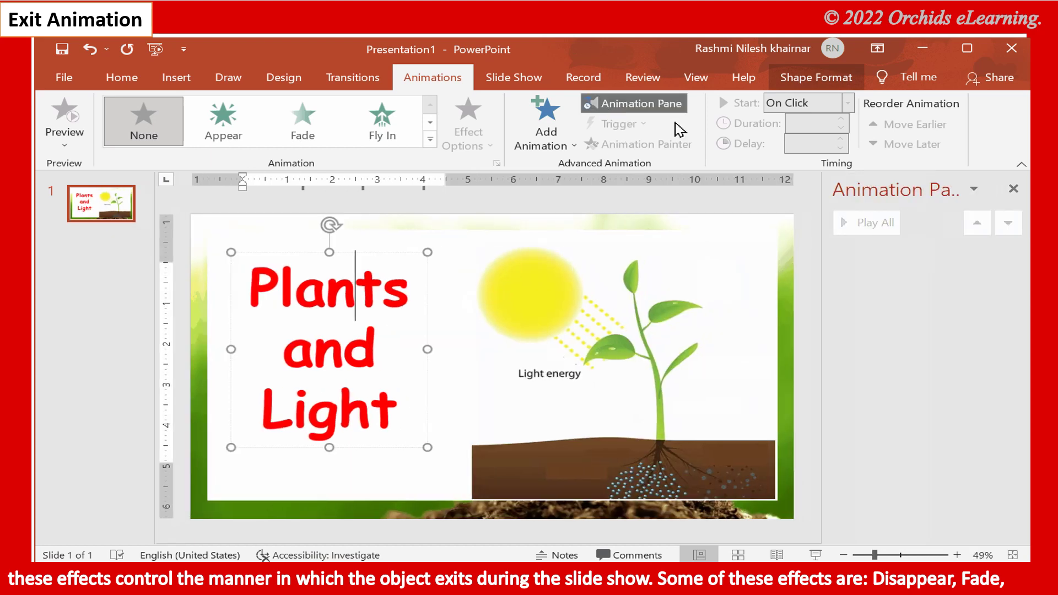
left_click(546, 118)
scroll(671, 300, "down", 5)
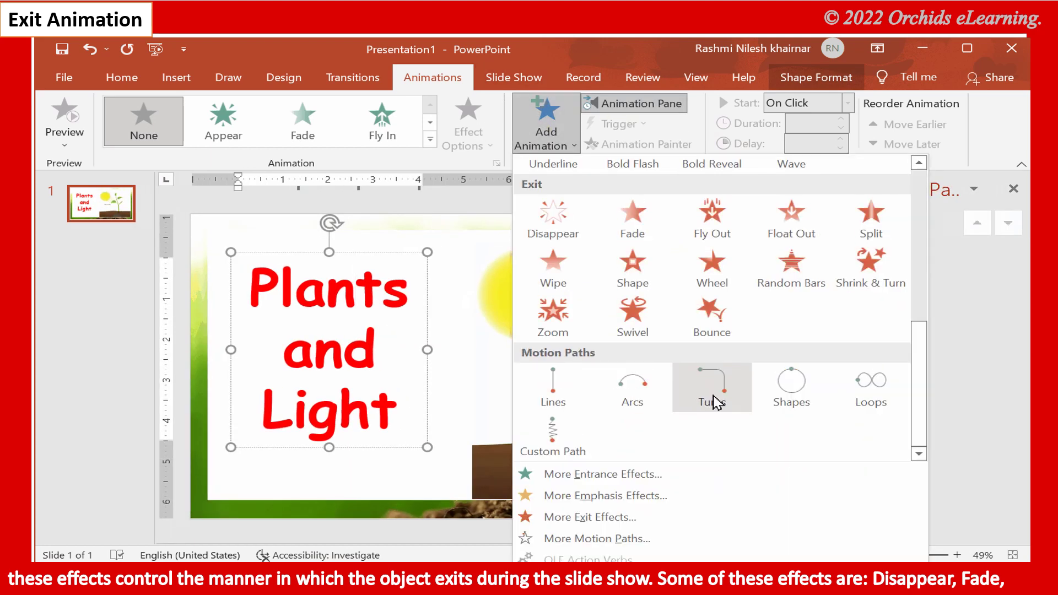
left_click(630, 239)
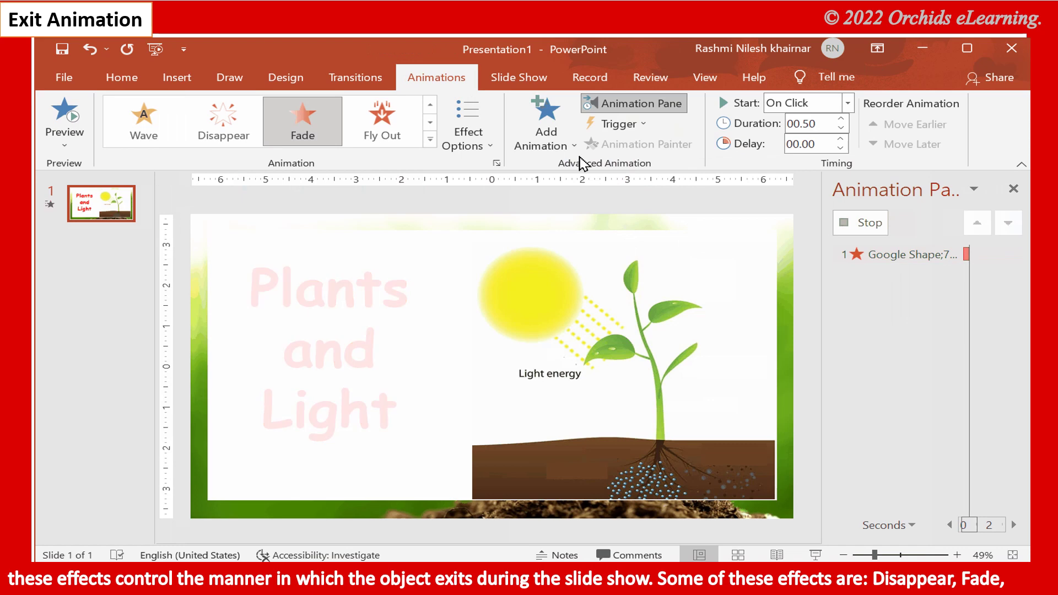
left_click(539, 144)
scroll(693, 281, "down", 1)
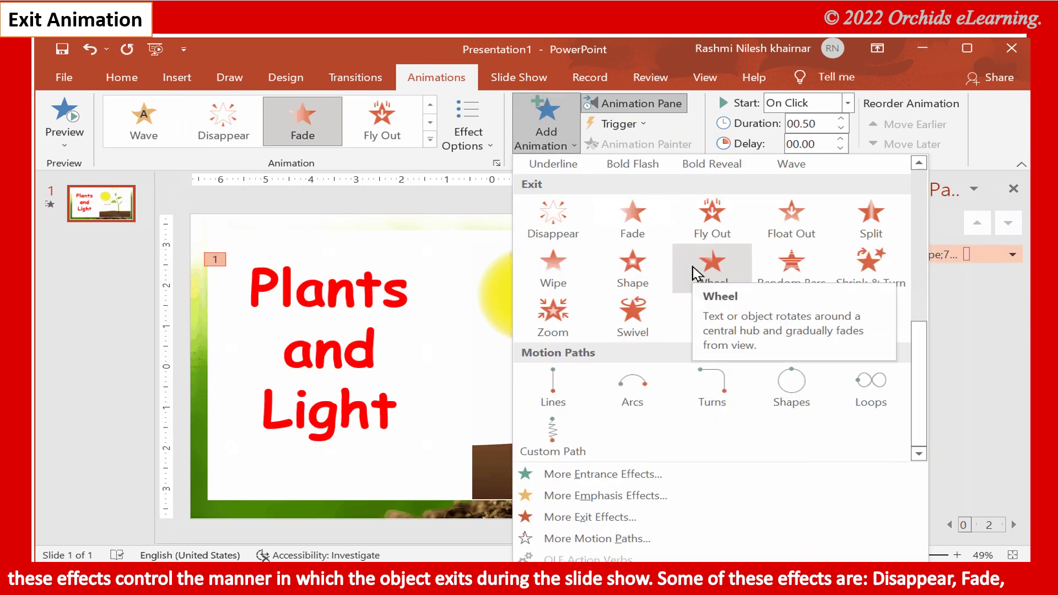
left_click(557, 217)
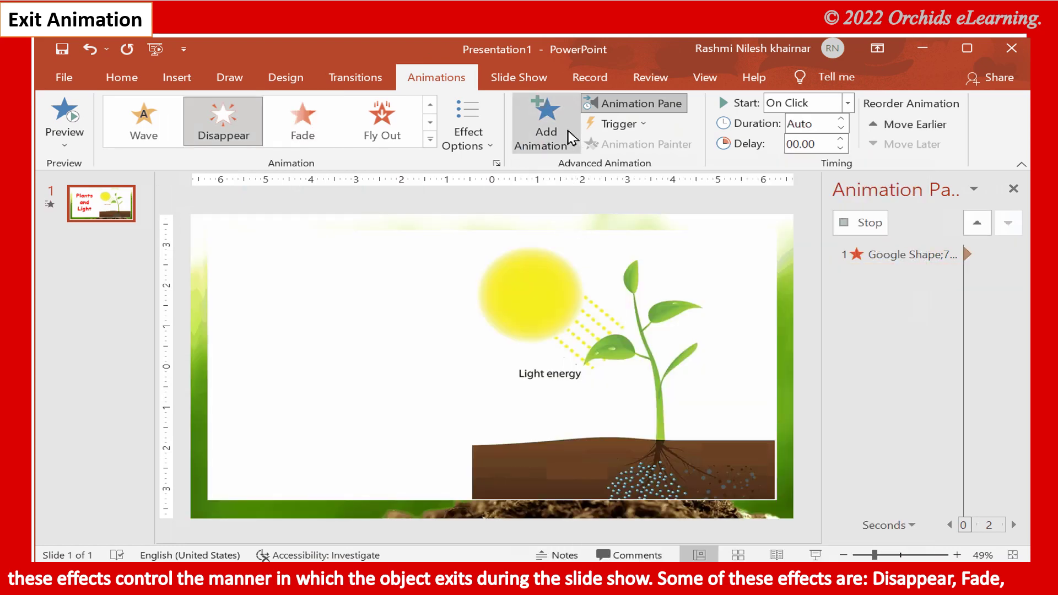
Add another Fade exit and a Fly Out exit to the title
left_click(545, 132)
scroll(699, 339, "down", 3)
scroll(699, 338, "down", 2)
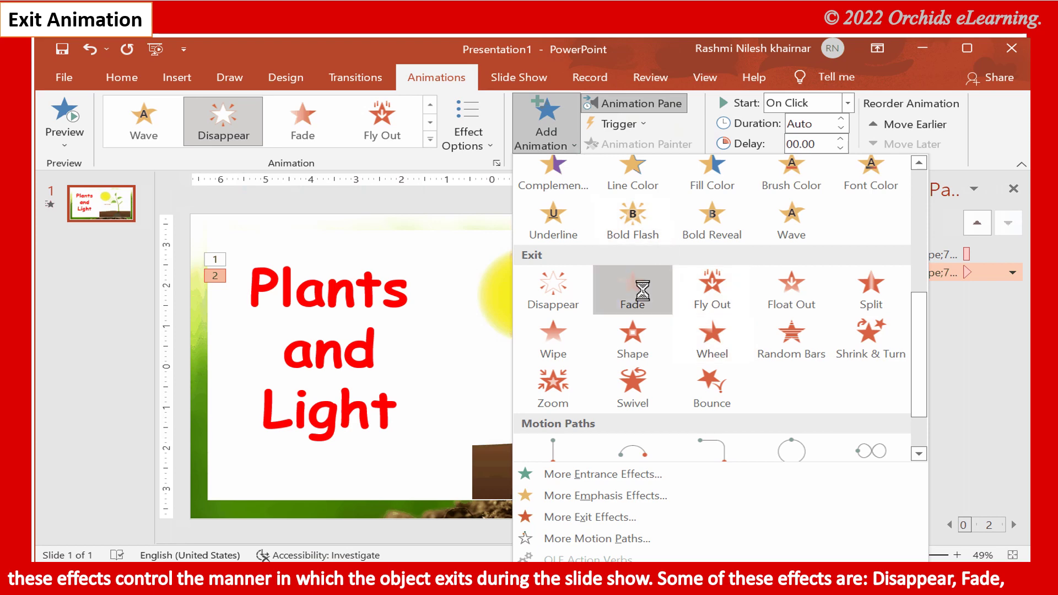
left_click(633, 297)
left_click(540, 142)
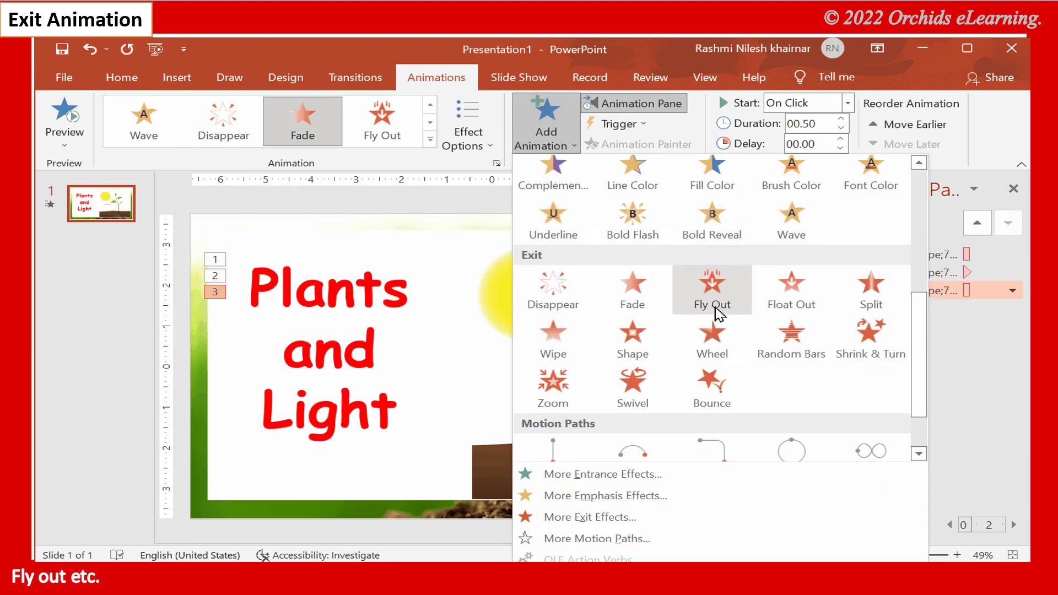
left_click(717, 301)
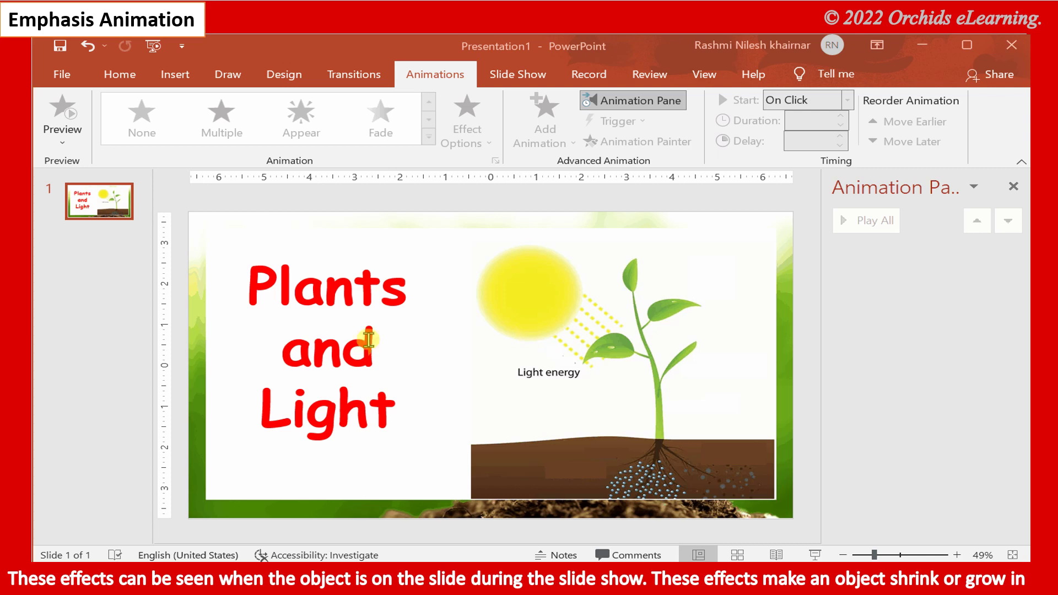
Select the title and try the Teeter and Grow/Shrink emphasis effects
left_click(368, 338)
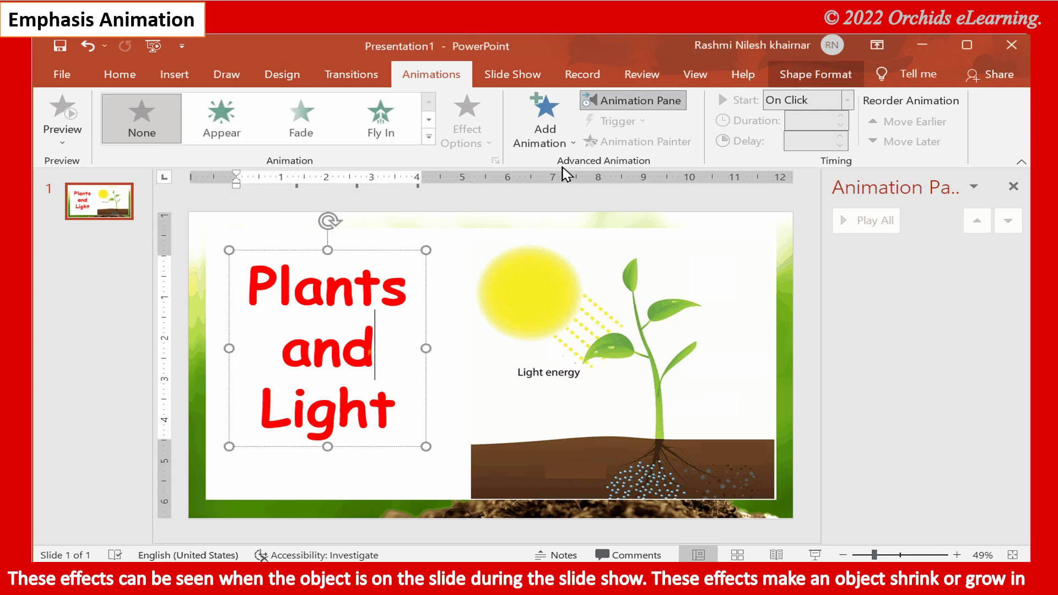
left_click(548, 138)
scroll(699, 337, "down", 3)
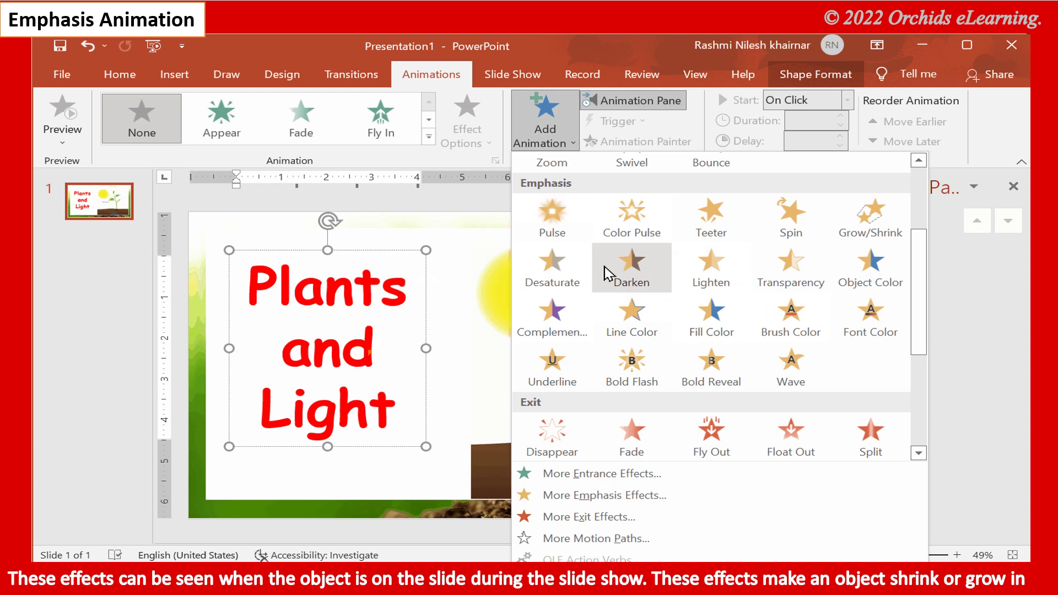
left_click(721, 237)
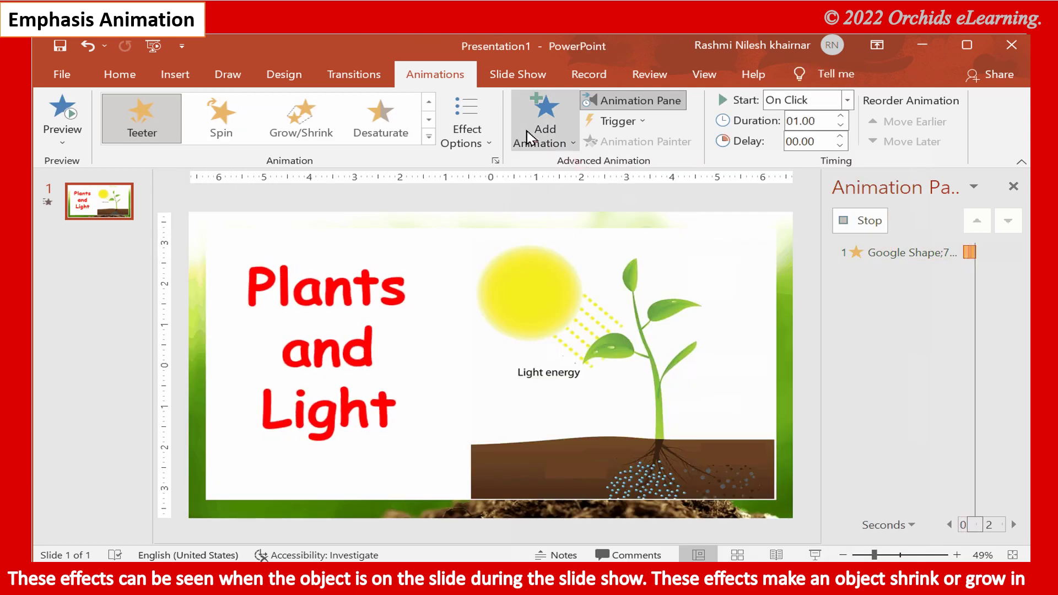
left_click(547, 130)
scroll(741, 286, "down", 3)
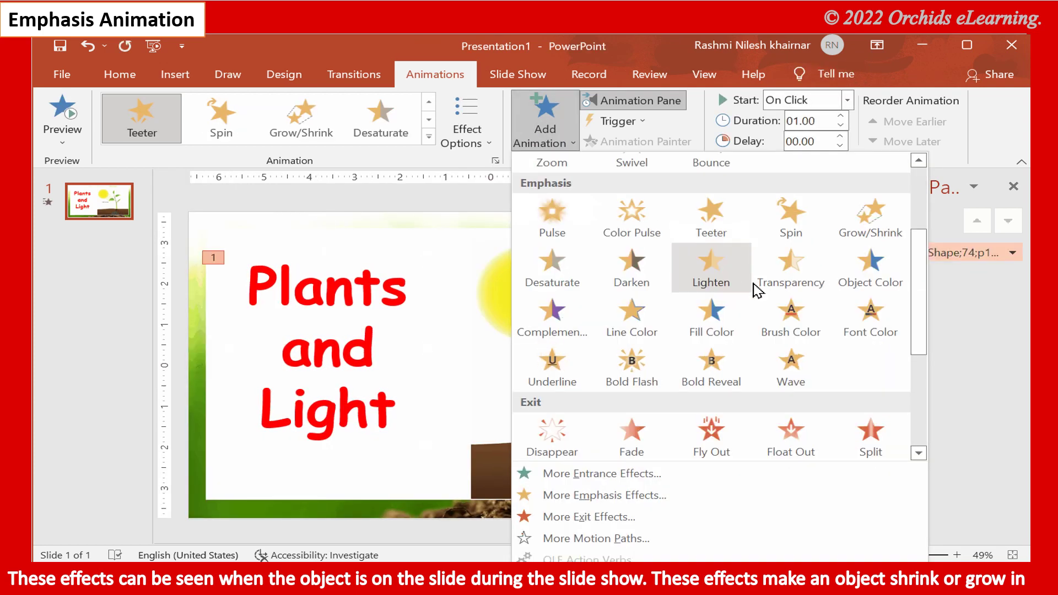
left_click(867, 241)
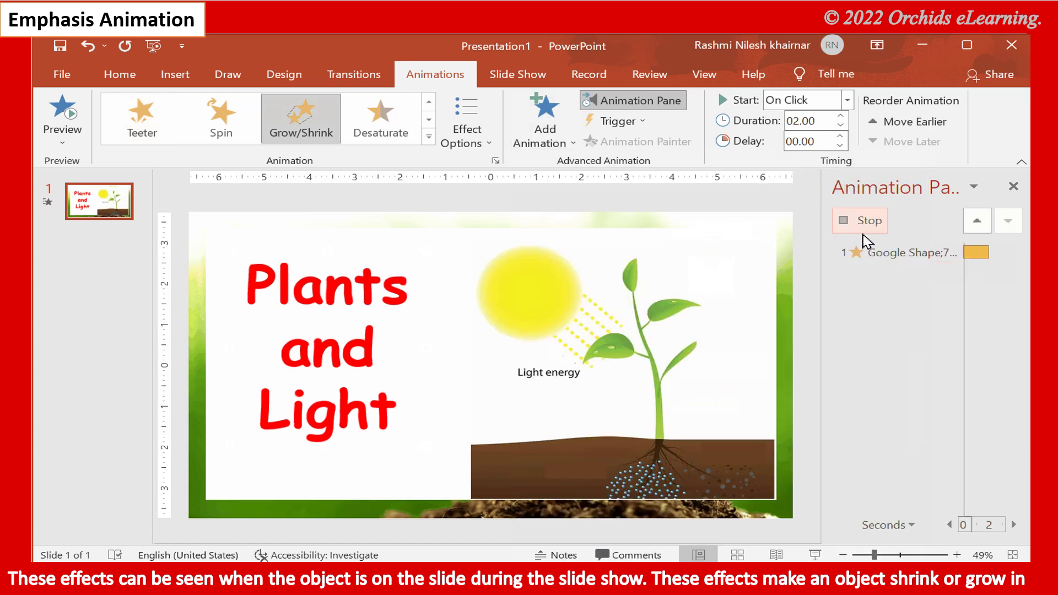
Apply the Complementary colour emphasis, then bring up the remaining emphasis effects
left_click(554, 148)
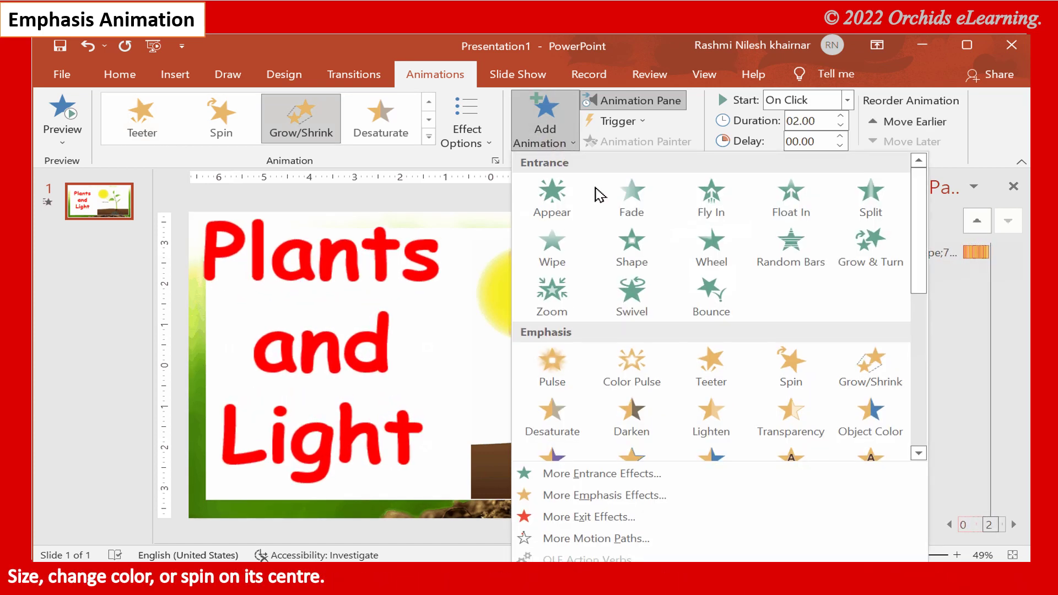
scroll(711, 309, "down", 3)
left_click(554, 320)
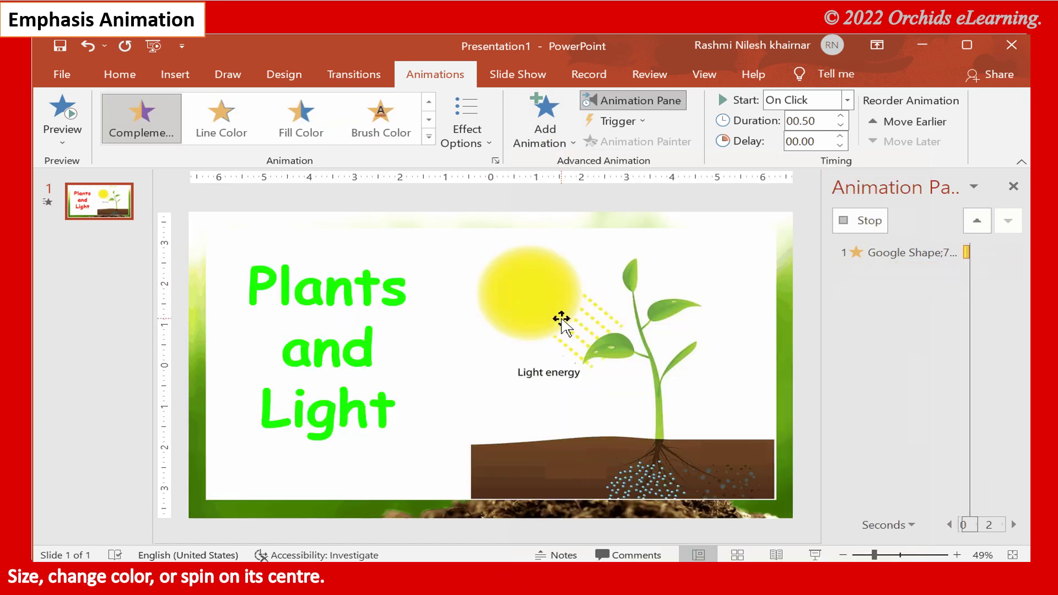
left_click(550, 135)
scroll(774, 311, "down", 3)
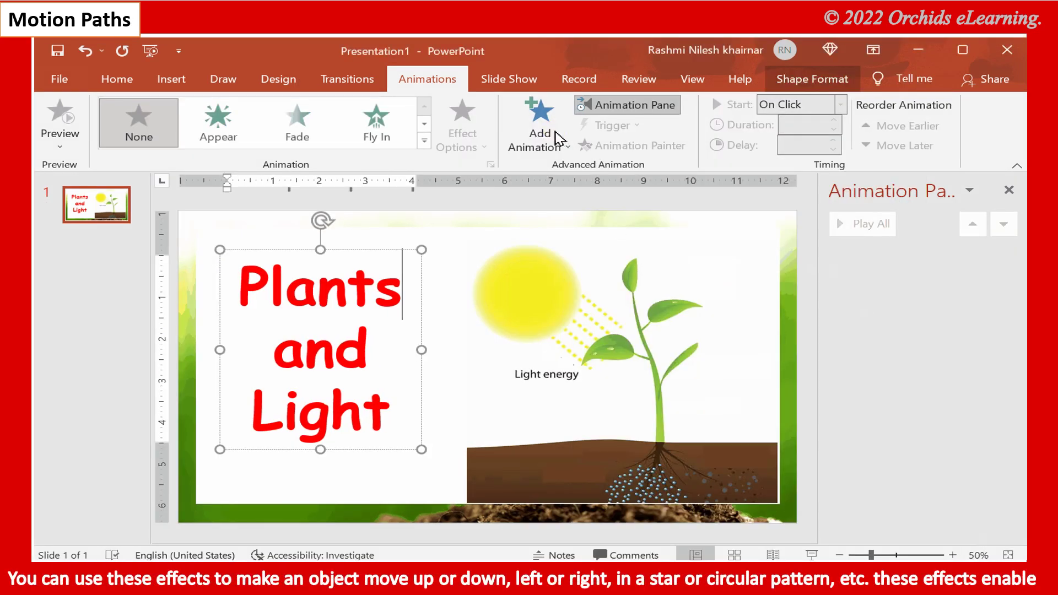
Preview the Down, Right, Left, Football and Circle motion paths on the title
left_click(540, 129)
scroll(626, 314, "down", 5)
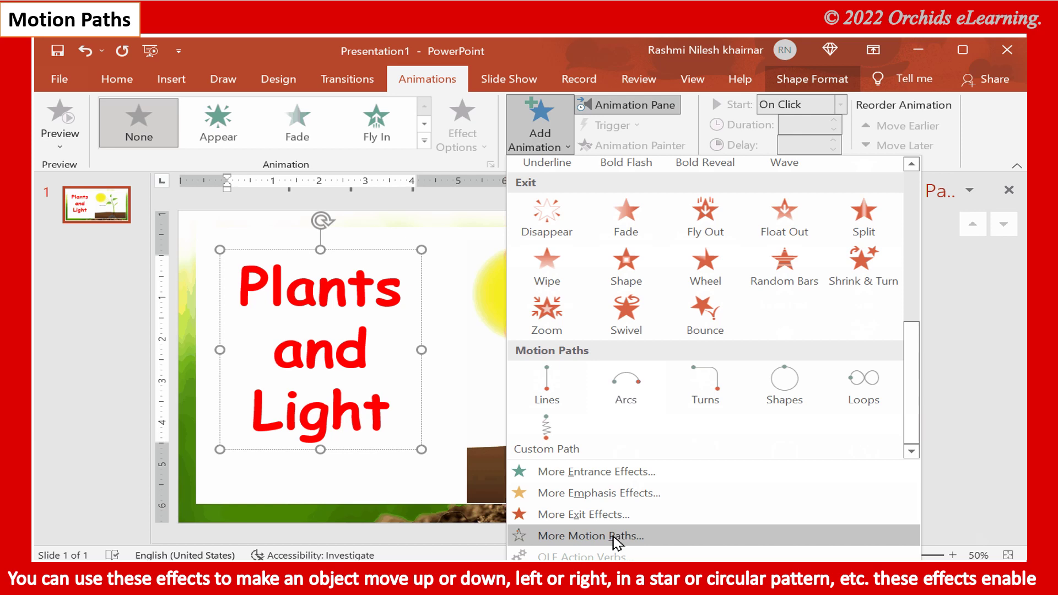
left_click(616, 538)
scroll(472, 422, "down", 1)
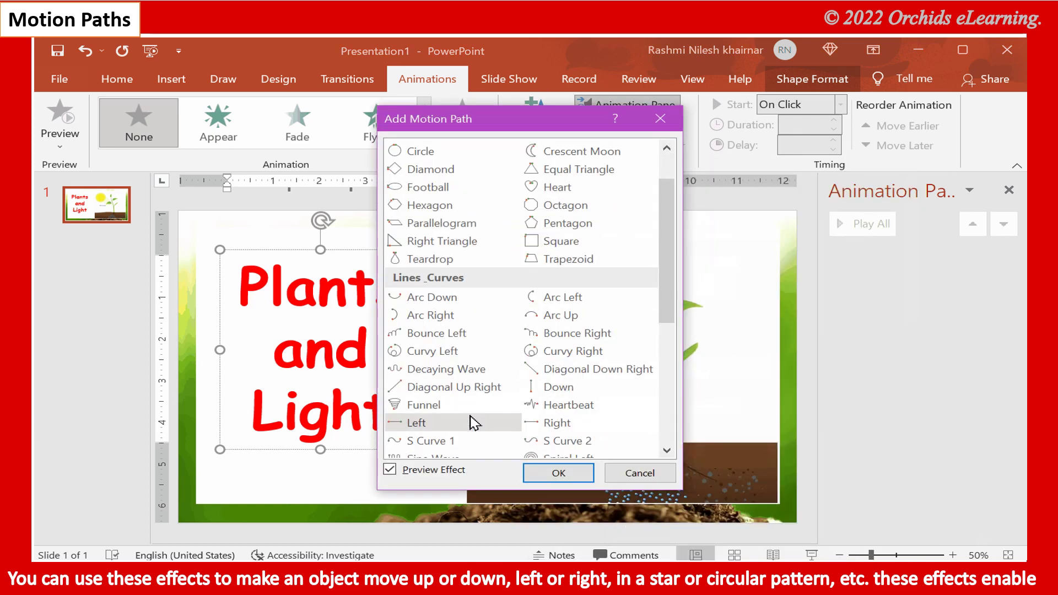
left_click(554, 391)
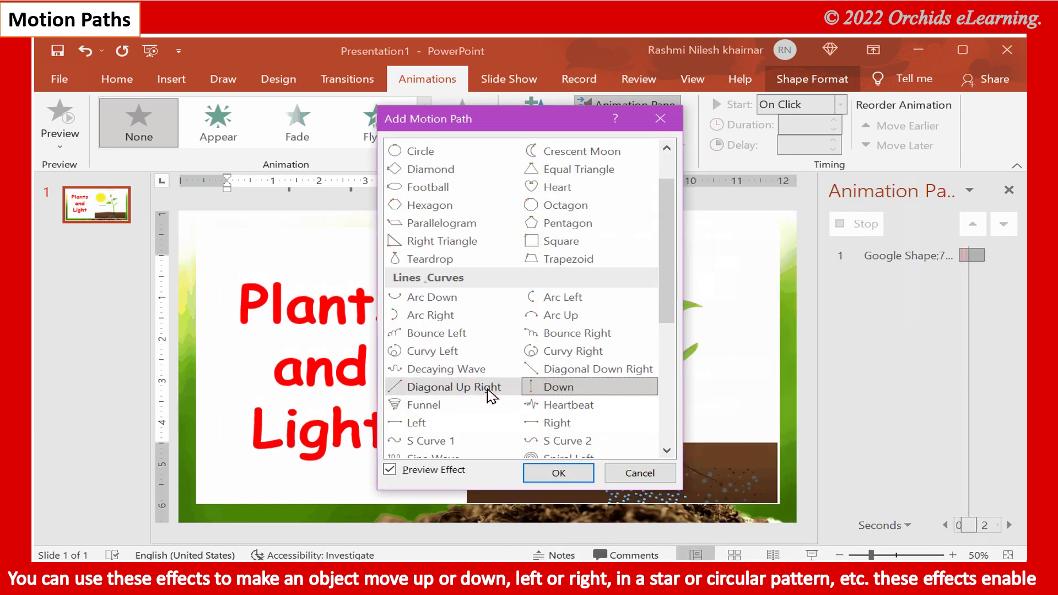
left_click(556, 423)
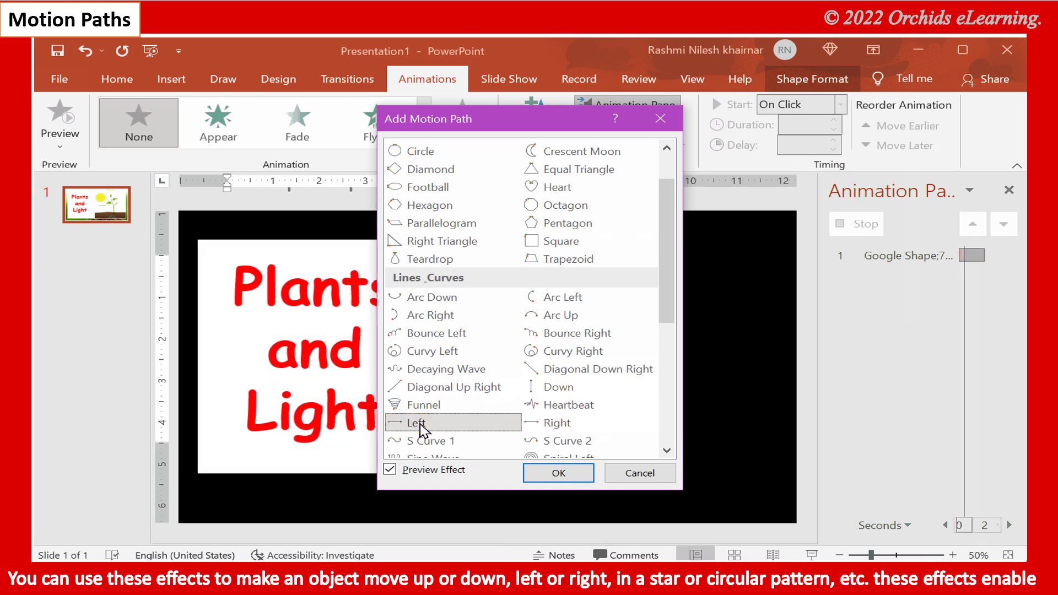
left_click(448, 426)
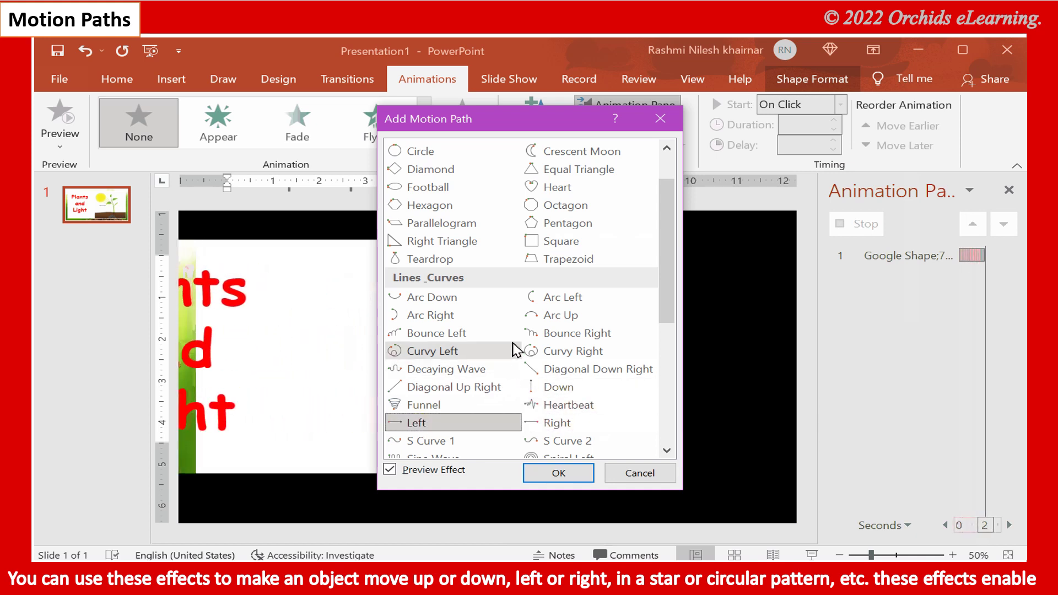
left_click(477, 188)
left_click(473, 150)
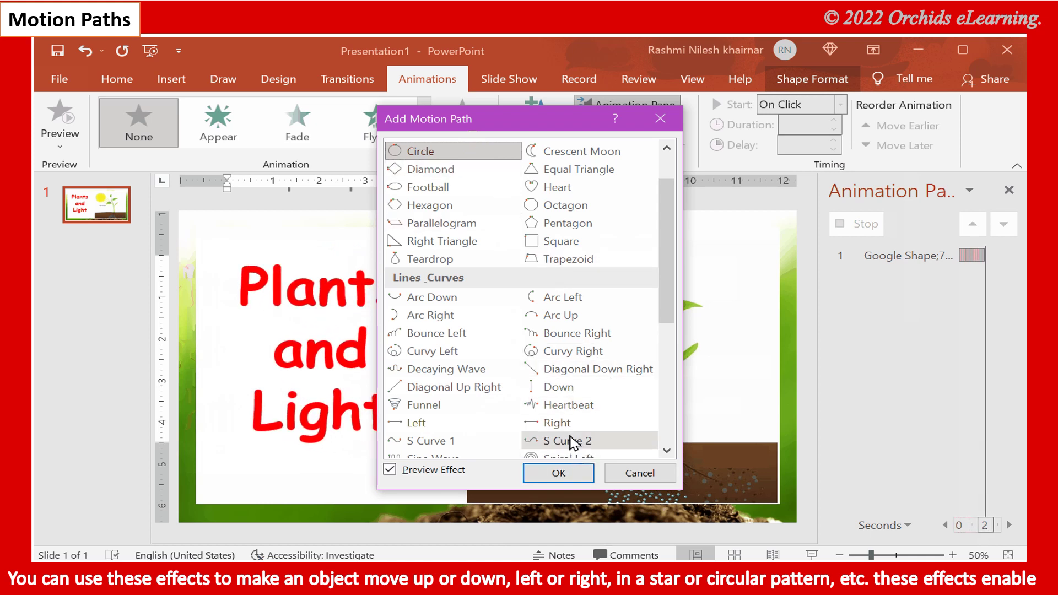
Apply the S Curve 1 motion path, undo it, and reopen the full motion-path list
scroll(567, 442, "down", 1)
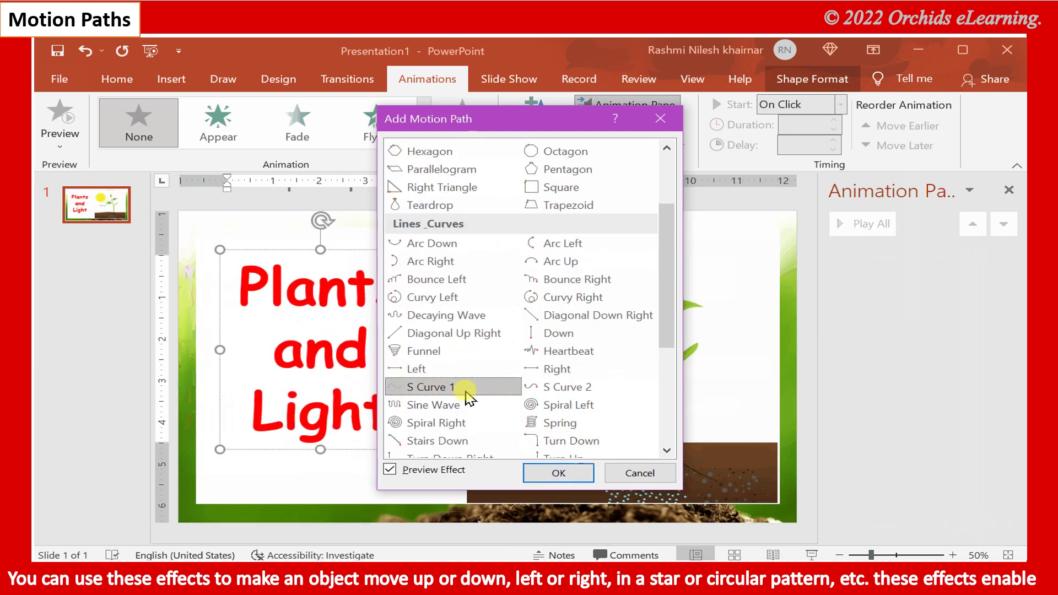
left_click(468, 390)
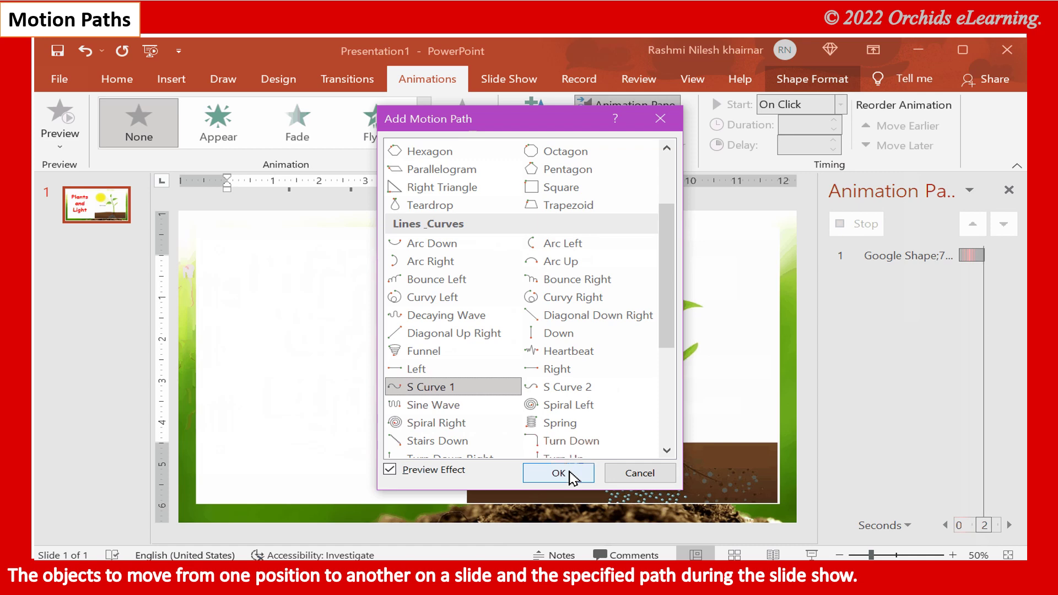
left_click(570, 472)
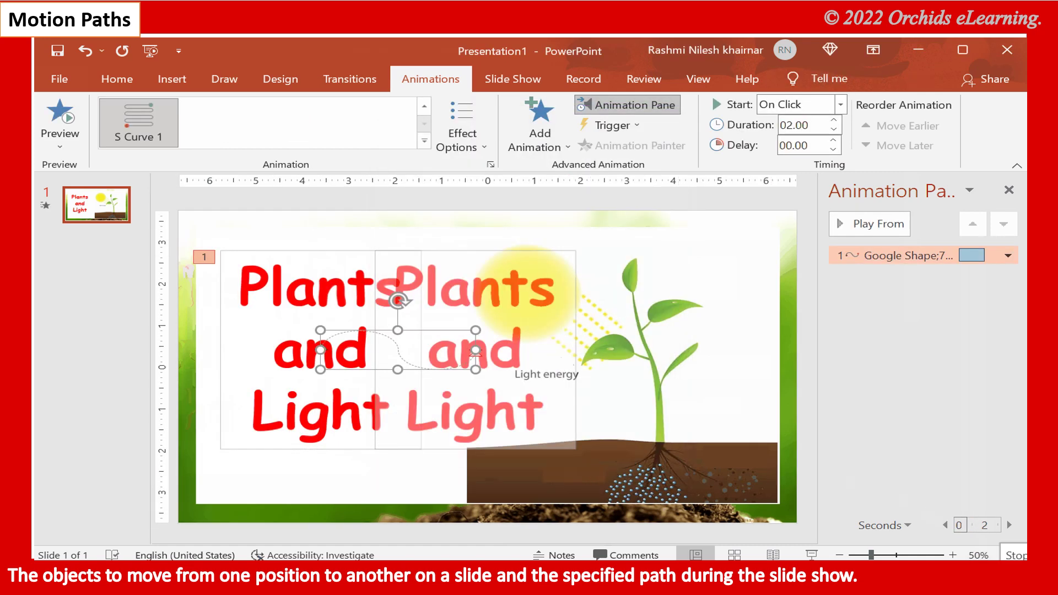
key("ctrl+z")
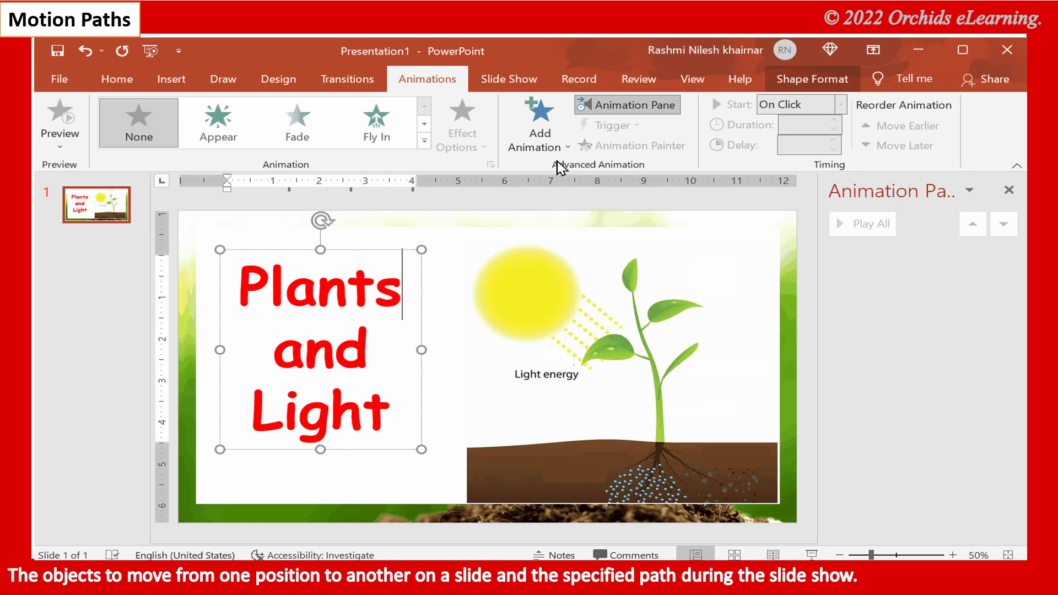
left_click(537, 132)
scroll(626, 380, "down", 3)
left_click(606, 537)
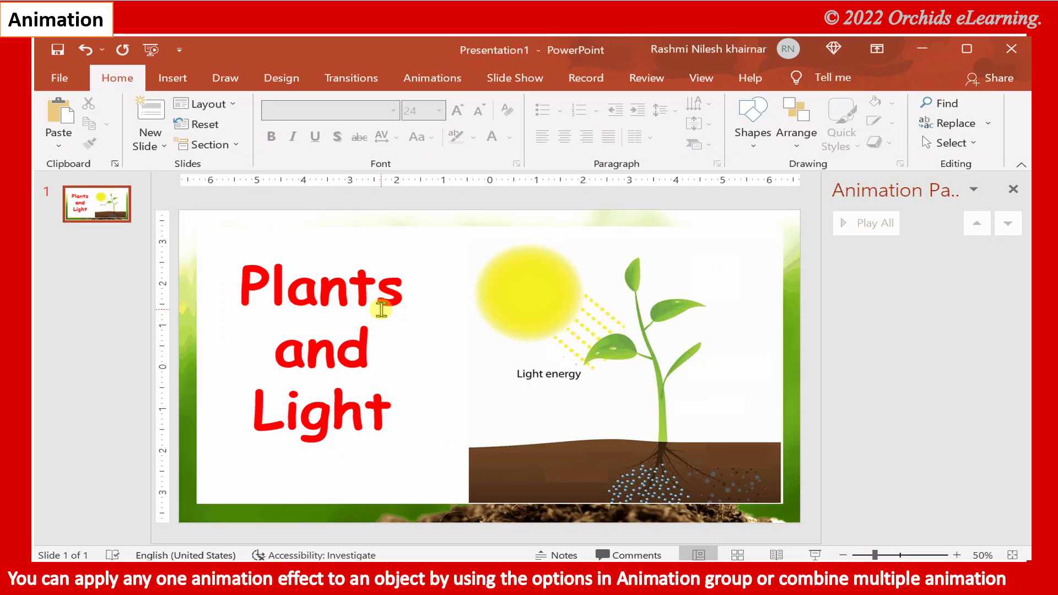
Give the title a Shape entrance and a Teeter emphasis
left_click(381, 310)
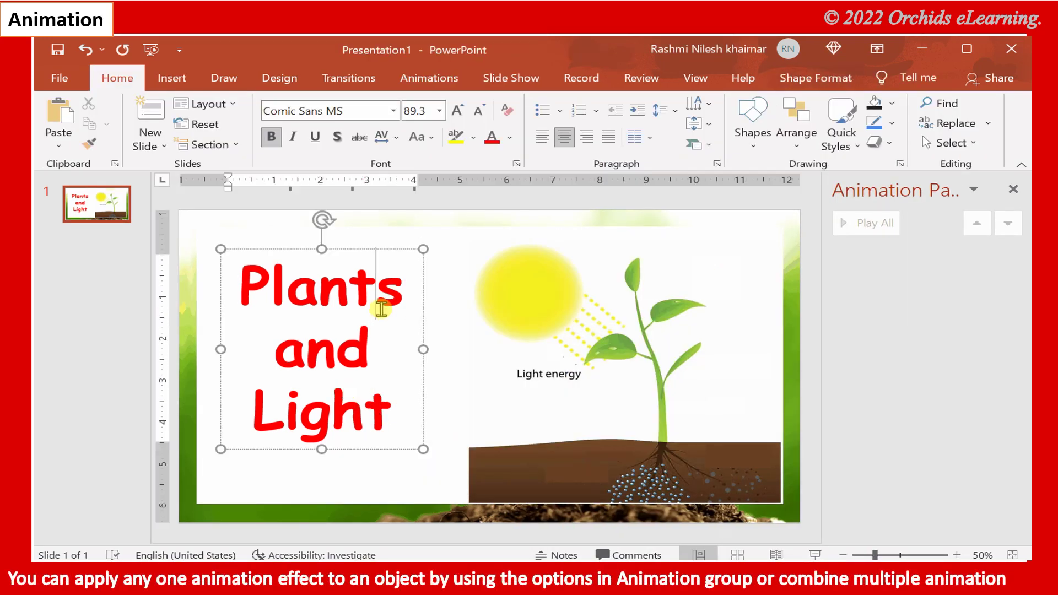
left_click(429, 78)
left_click(543, 132)
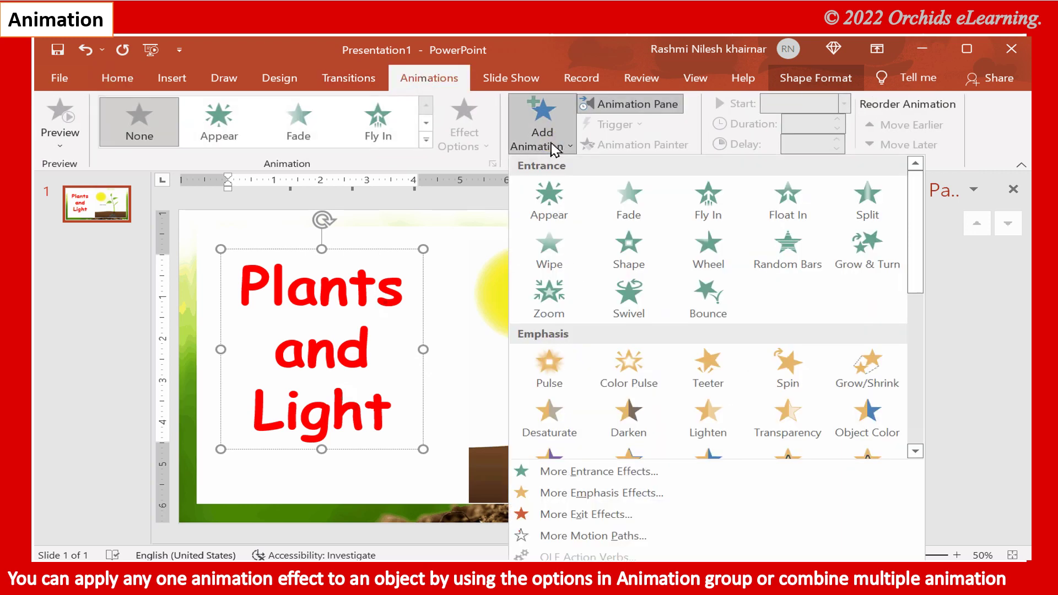
left_click(664, 258)
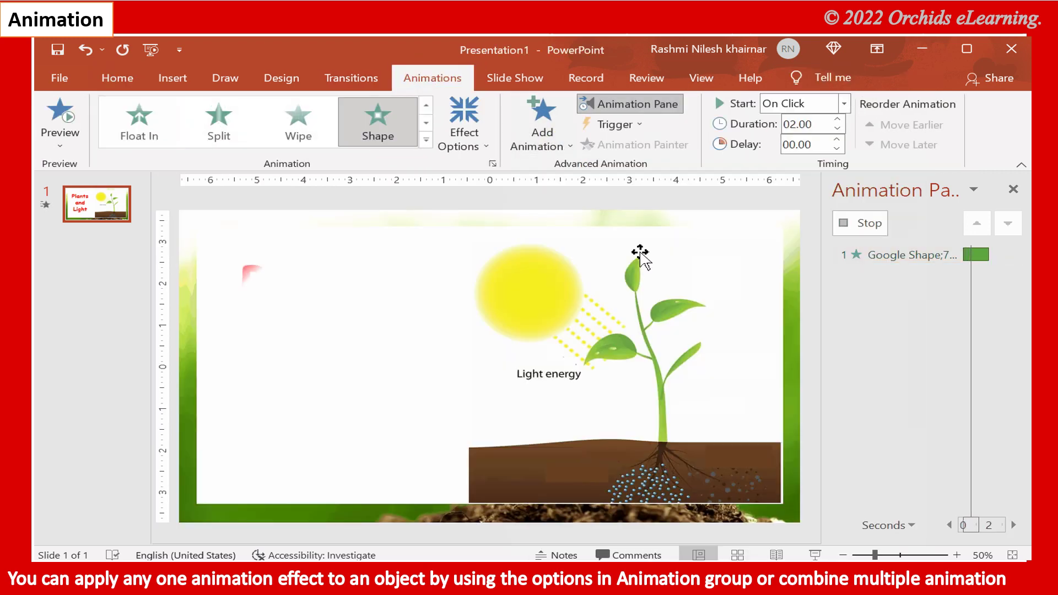
left_click(557, 144)
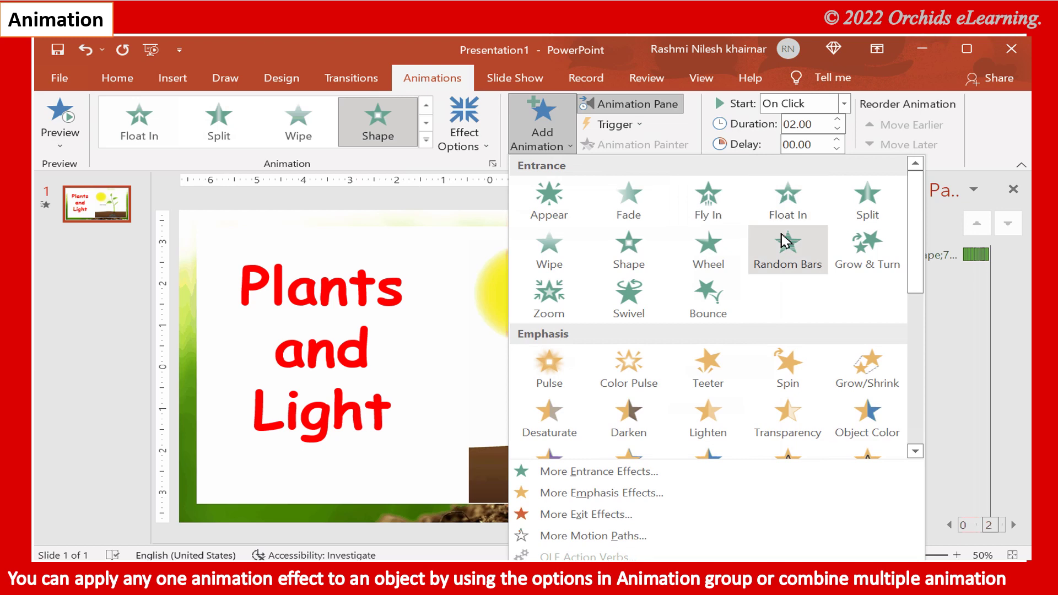
left_click(731, 374)
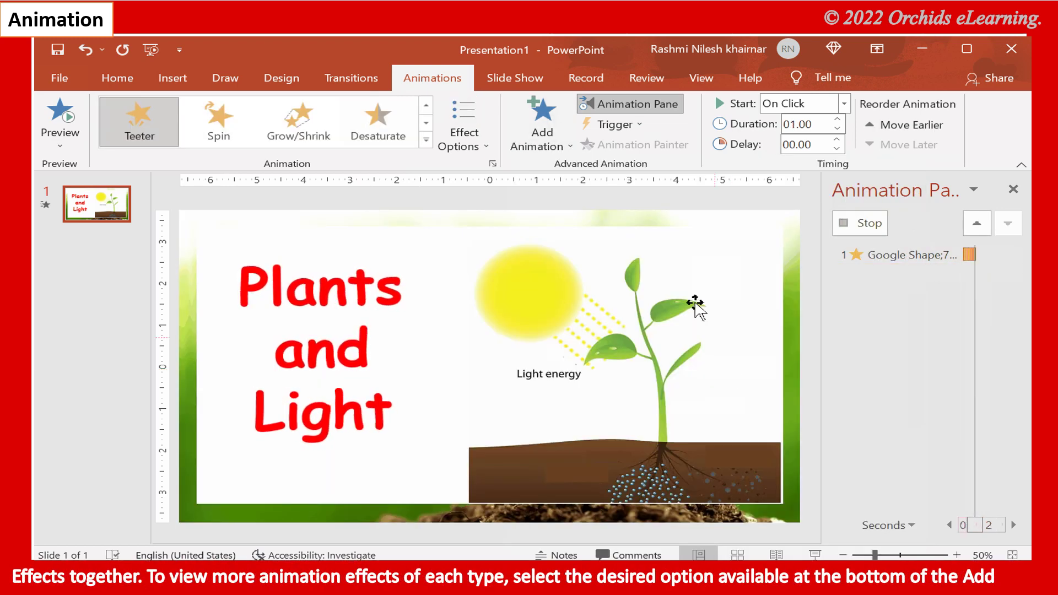
Add a Bounce exit to the title and play all three animations
left_click(573, 145)
scroll(716, 381, "down", 2)
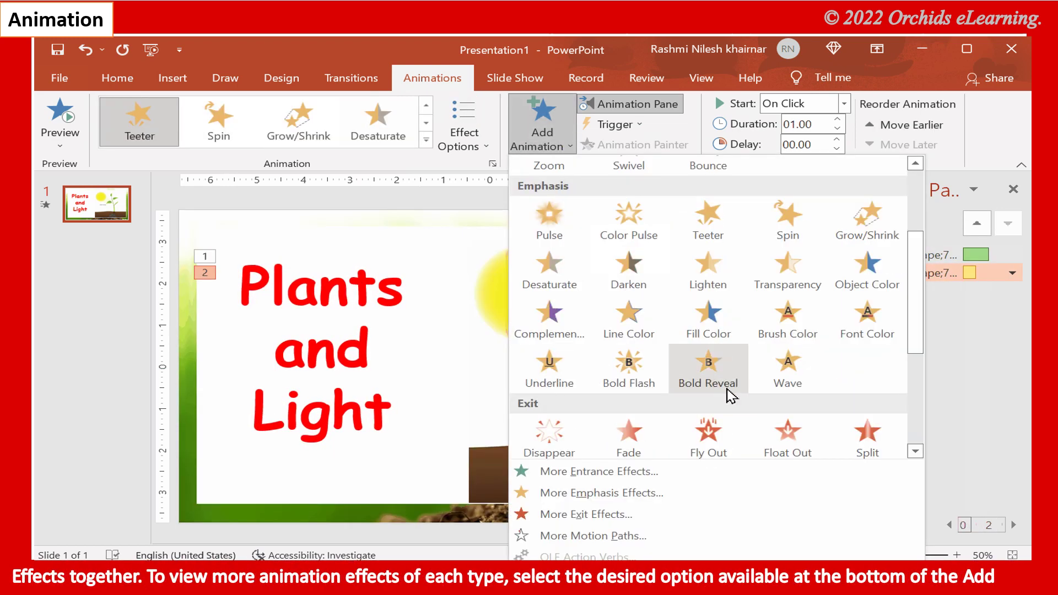
scroll(722, 394, "down", 3)
left_click(712, 384)
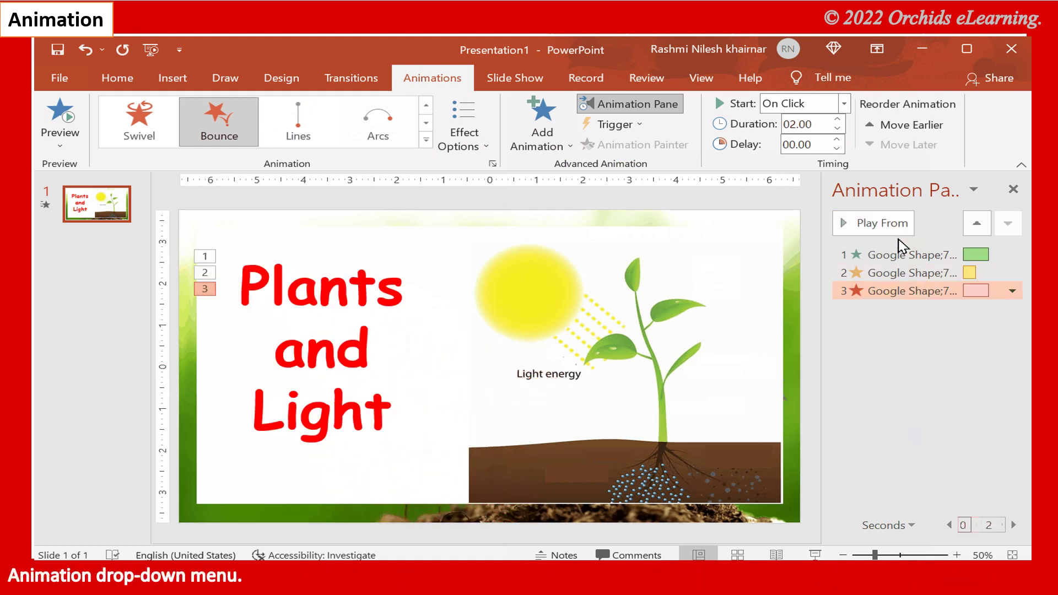
left_click(901, 222)
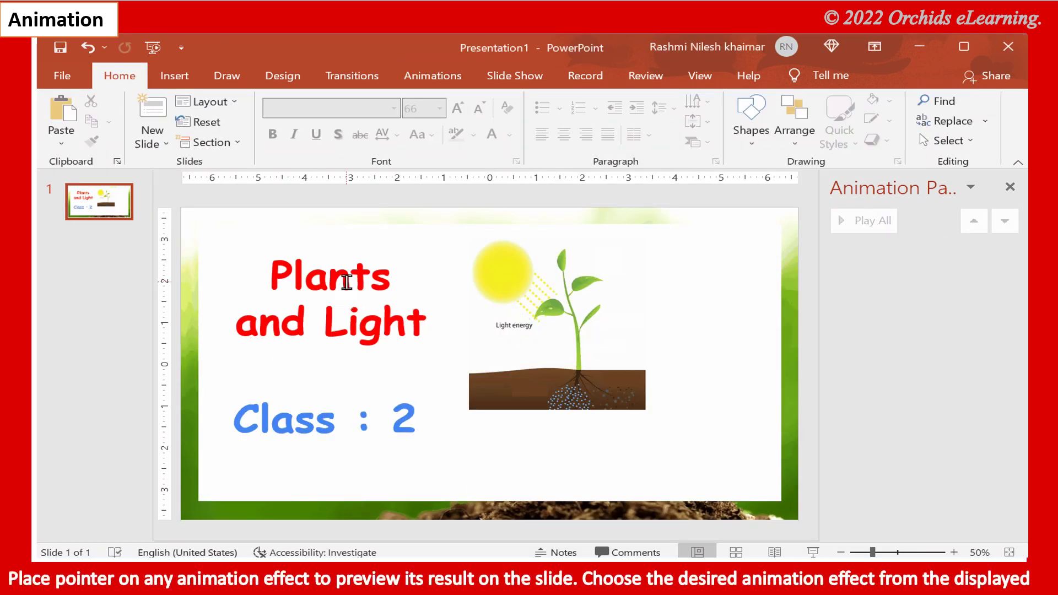
Add a Random Bars entrance as animation 1 and a Wheel entrance as animation 2 to the heading
left_click(346, 281)
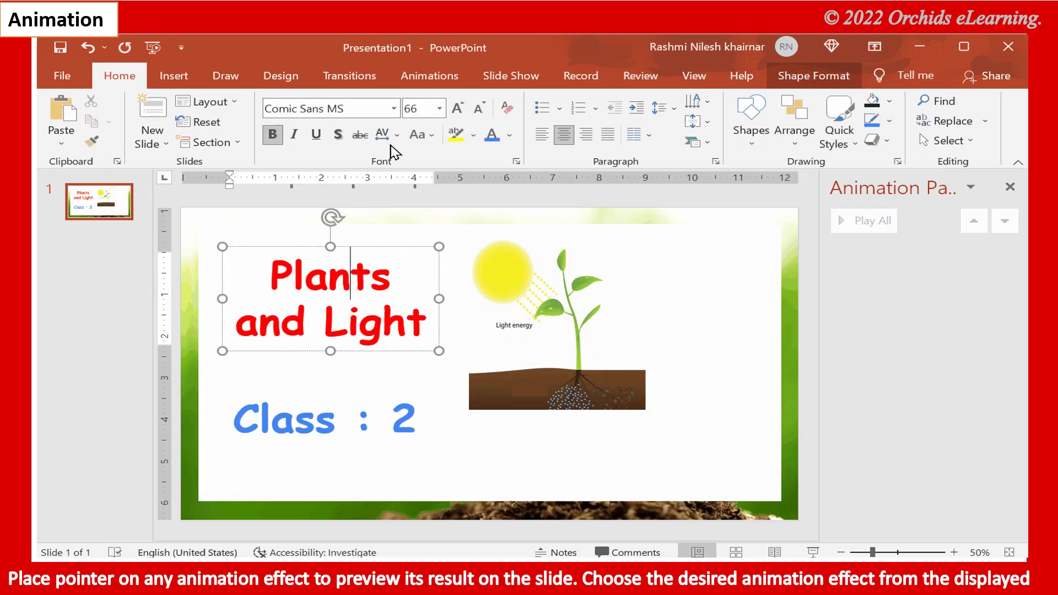
left_click(430, 77)
left_click(551, 132)
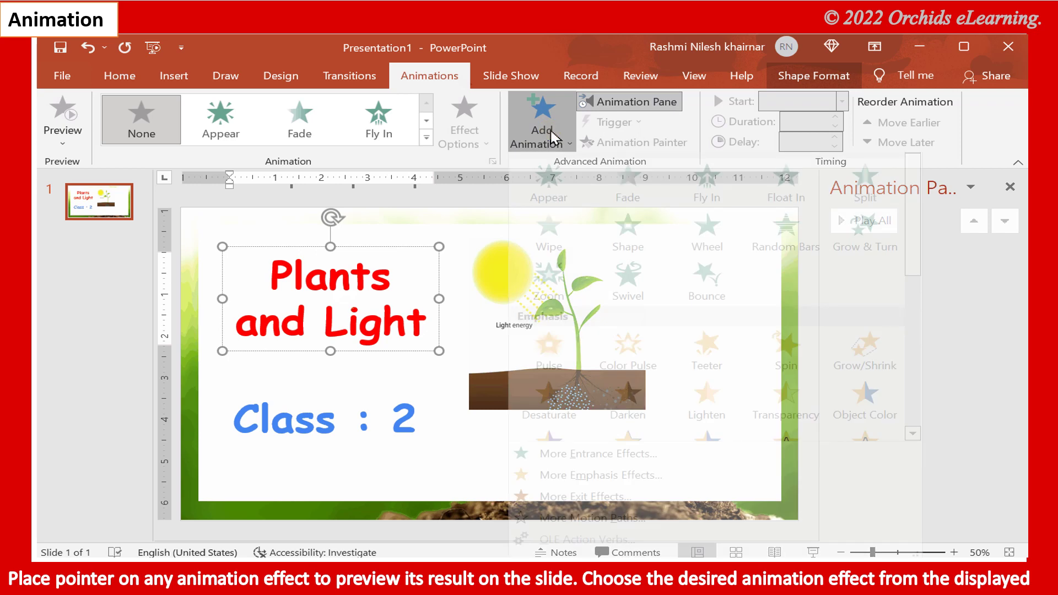
left_click(751, 254)
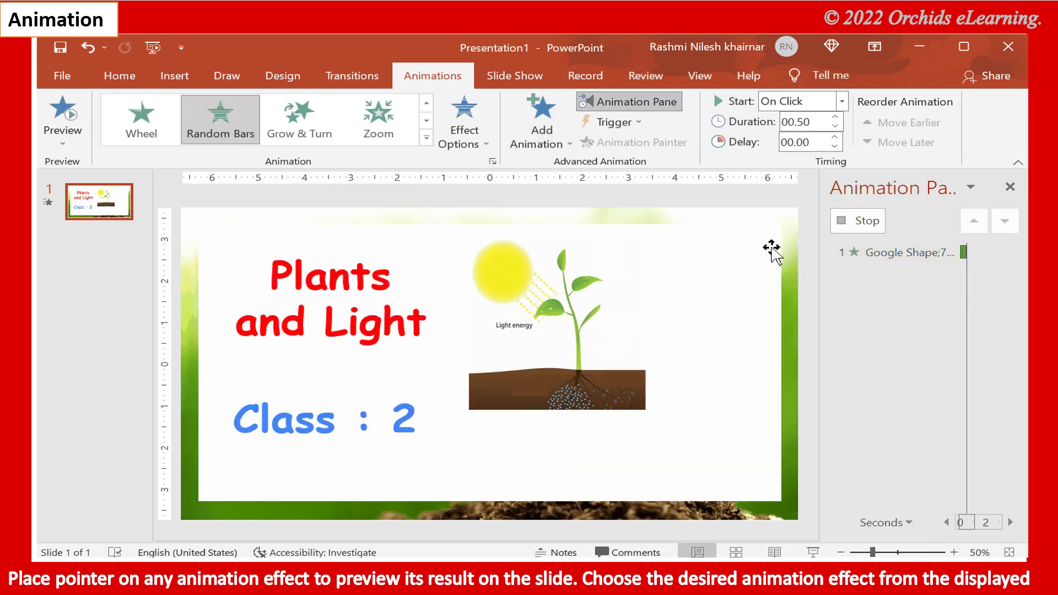
left_click(541, 130)
left_click(725, 265)
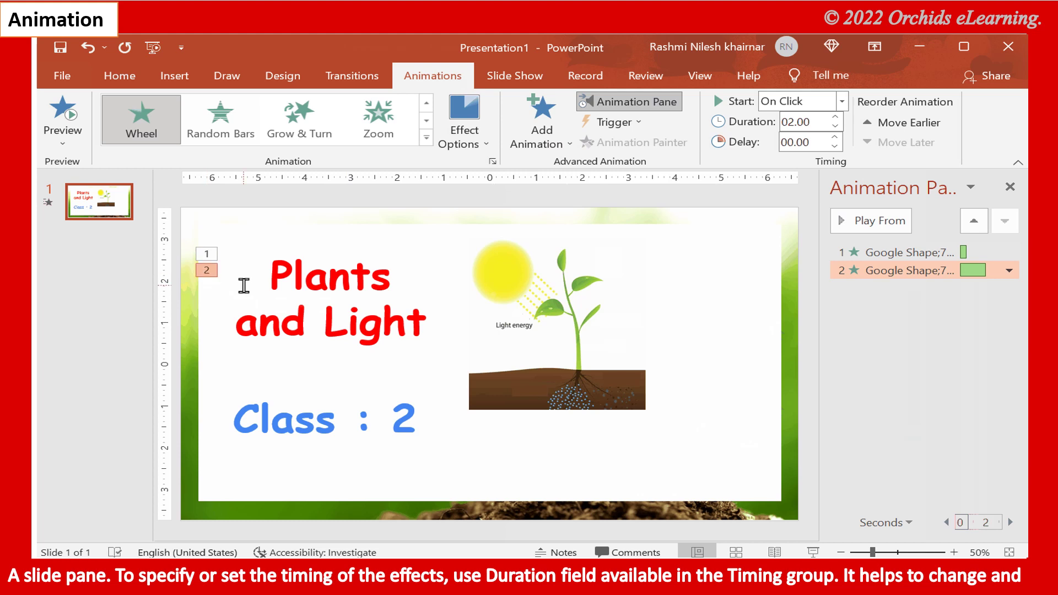
Set the Random Bars duration to 01.75 s, preview it, and delay Wheel by 01.25 s
left_click(905, 252)
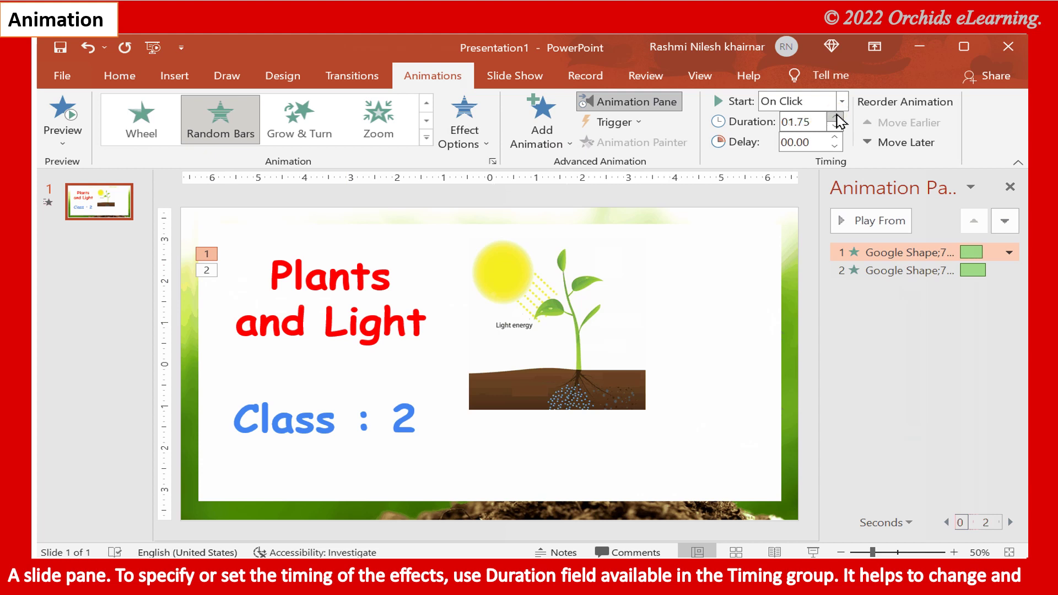
left_click(874, 220)
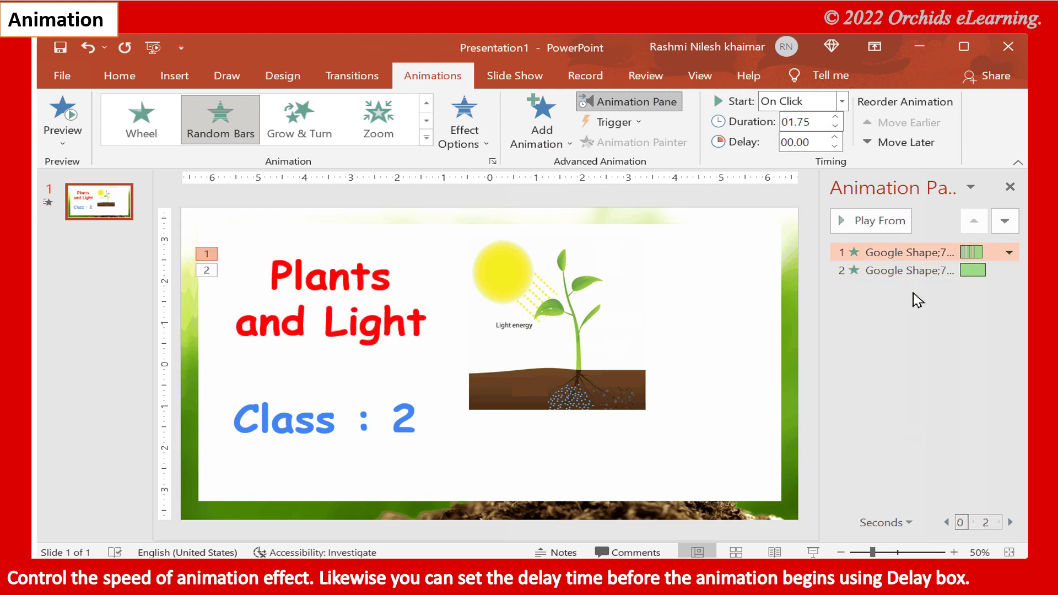
left_click(915, 272)
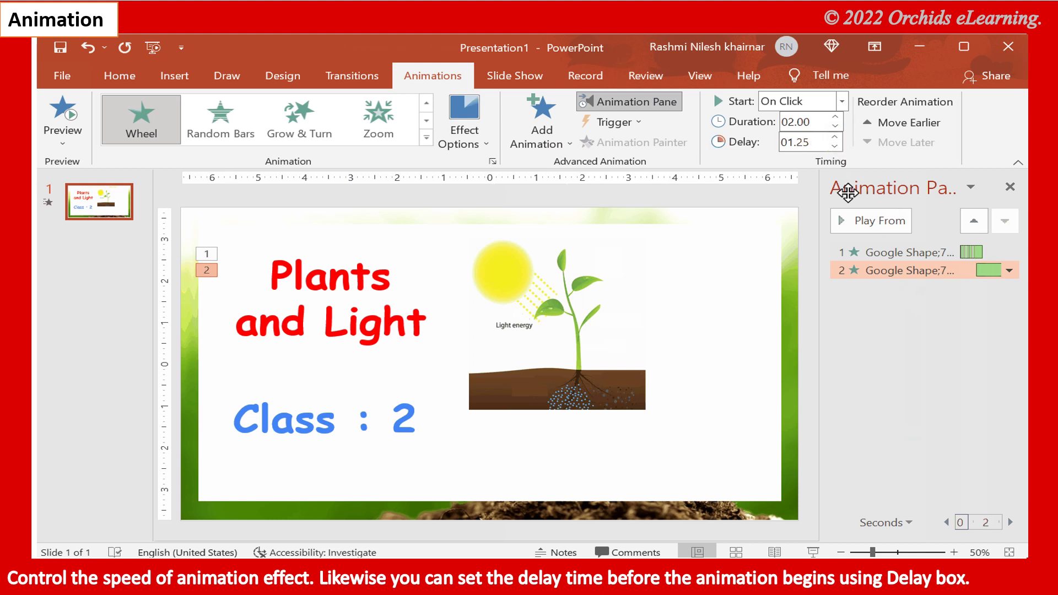
left_click(885, 290)
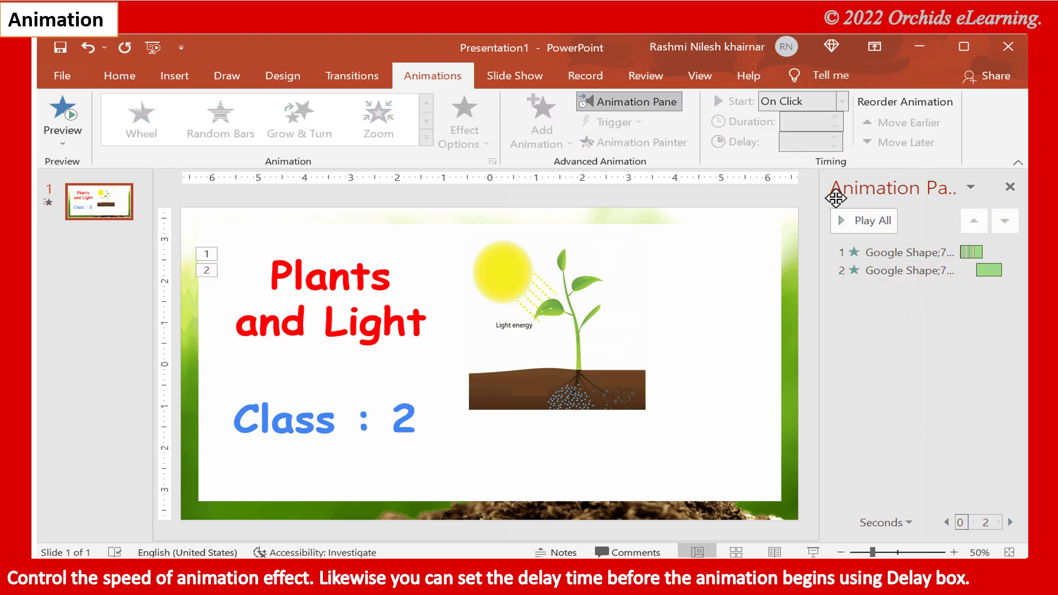
Play all the heading animations, then select the first animation to check its order
left_click(883, 224)
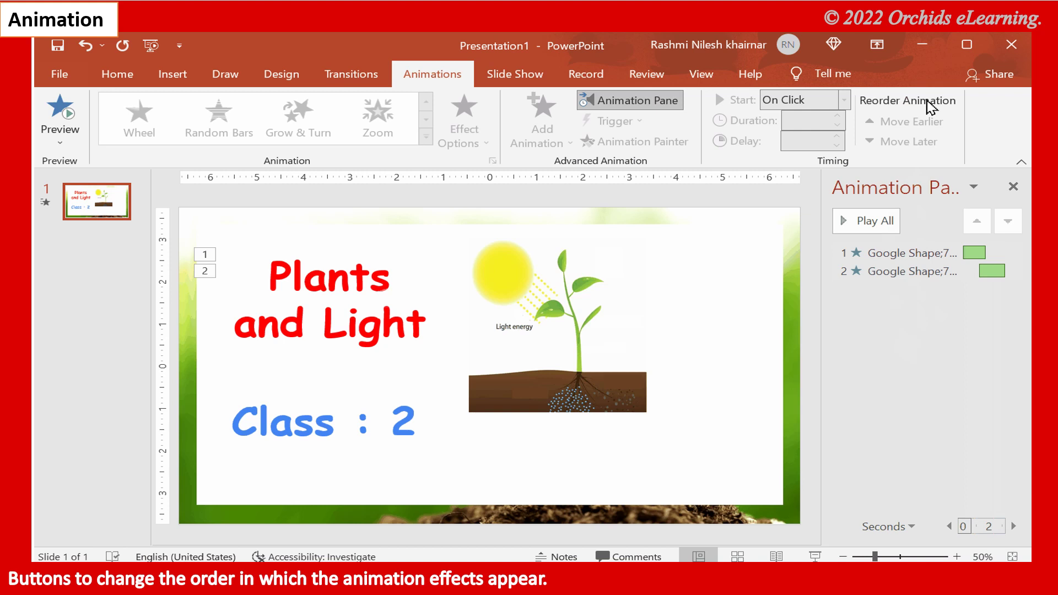
left_click(928, 251)
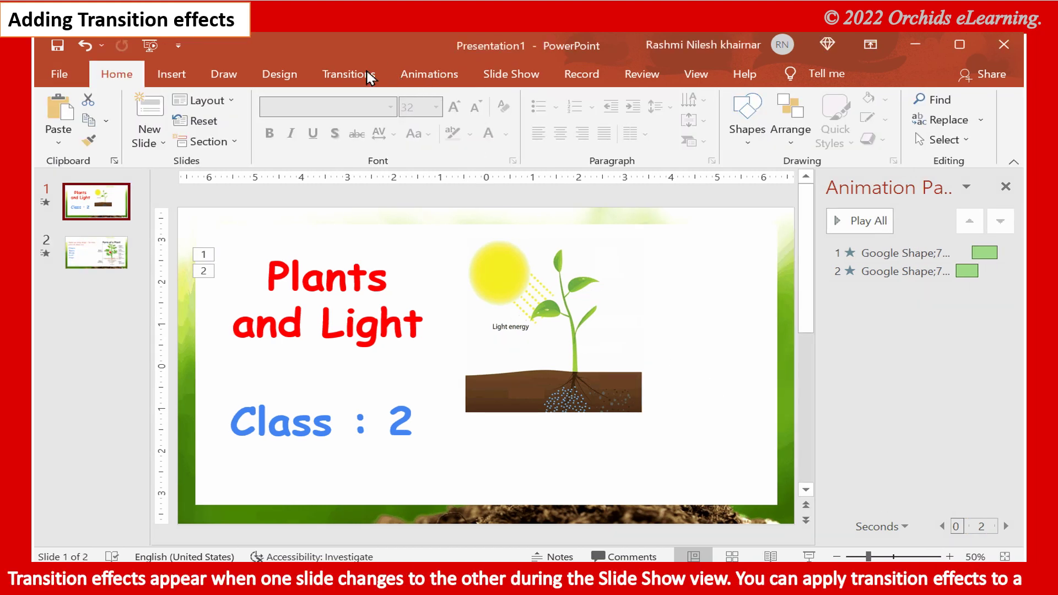
left_click(344, 77)
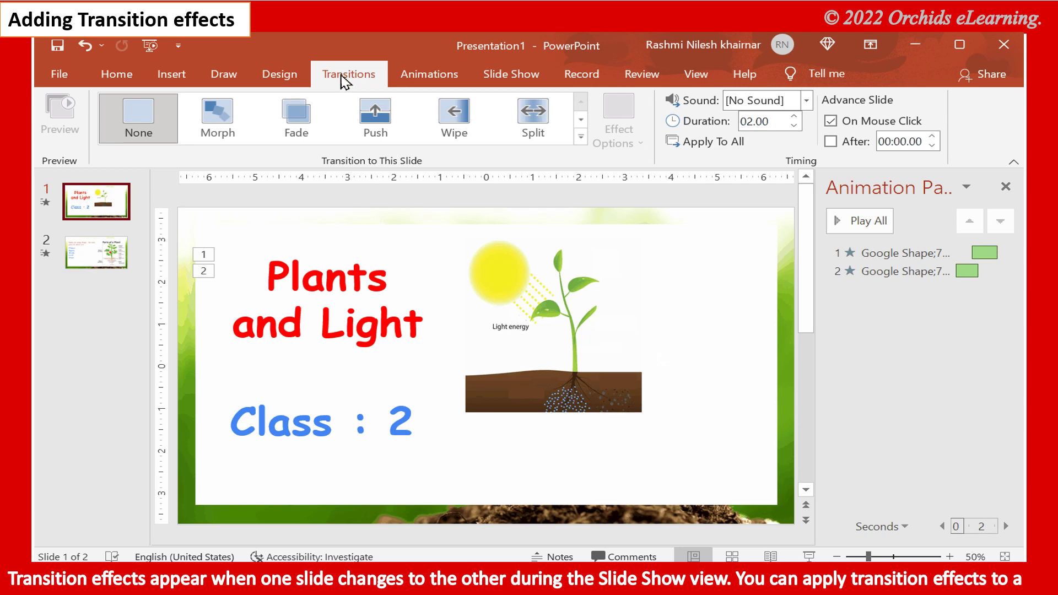
left_click(110, 270)
left_click(105, 209)
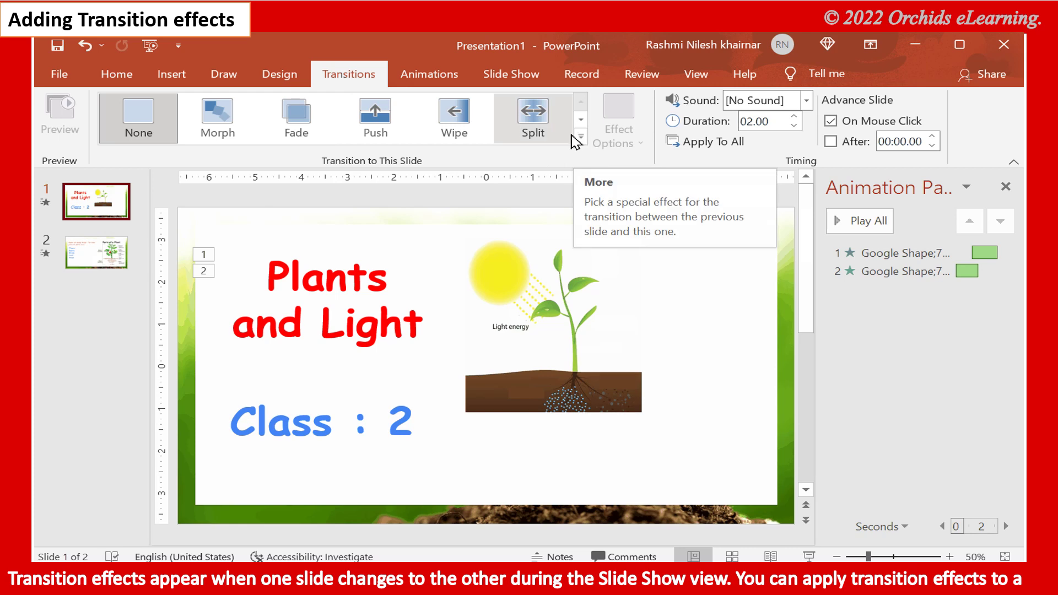
left_click(486, 121)
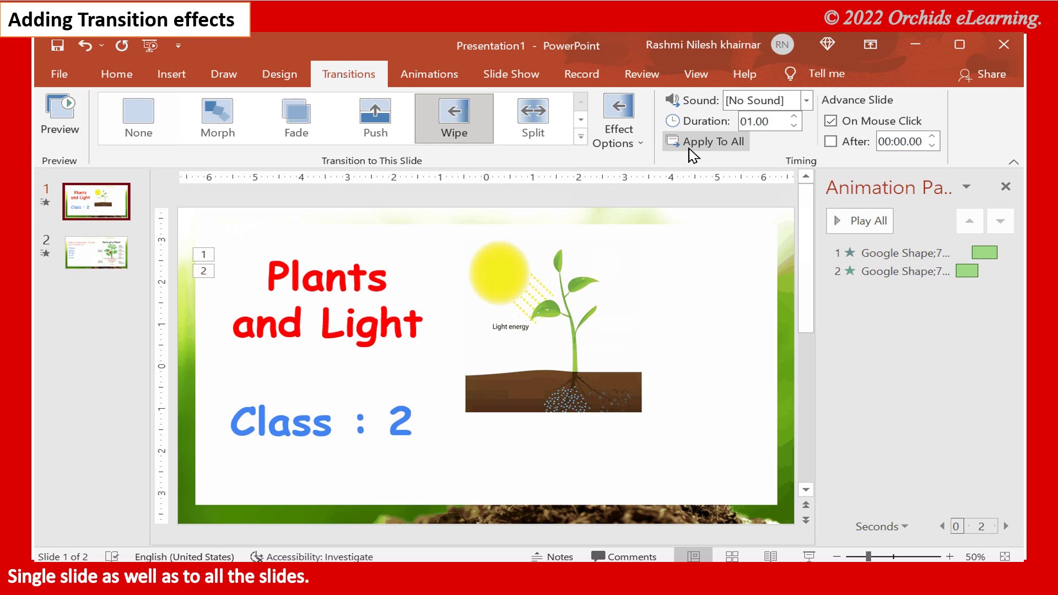
left_click(96, 253)
left_click(542, 135)
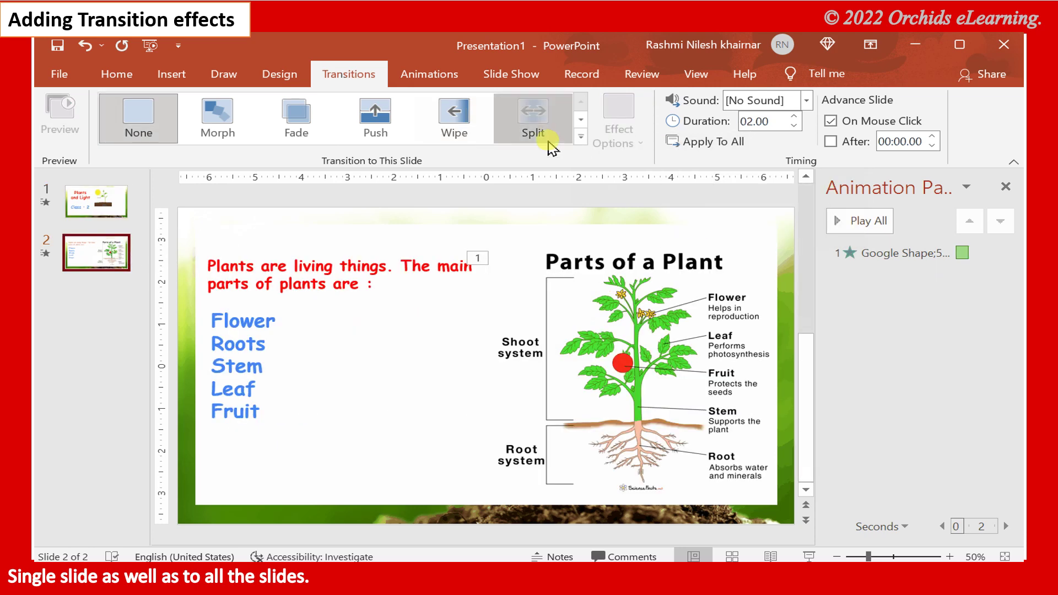
left_click(549, 144)
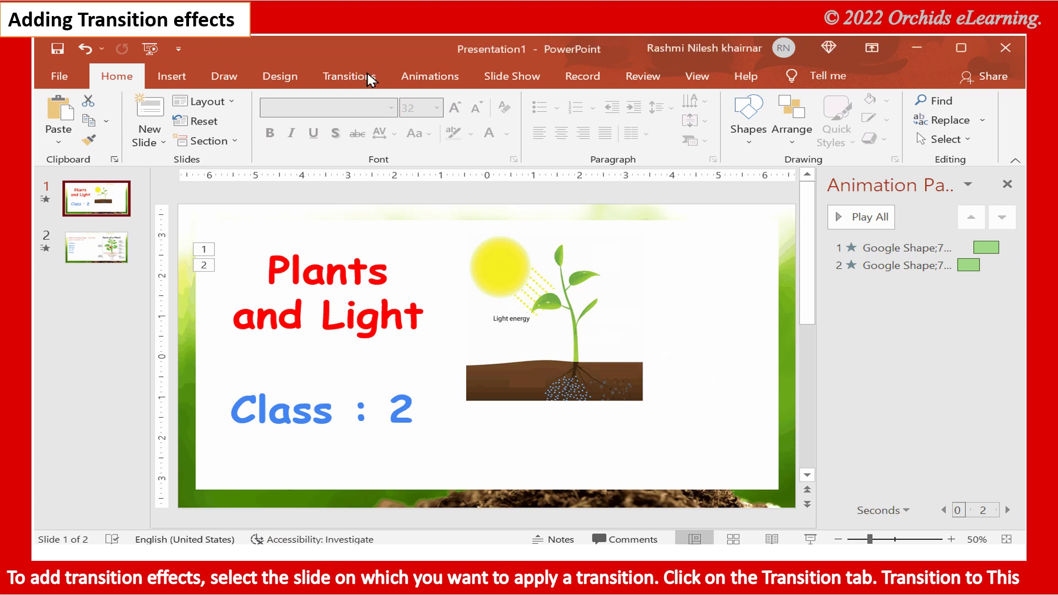
left_click(344, 82)
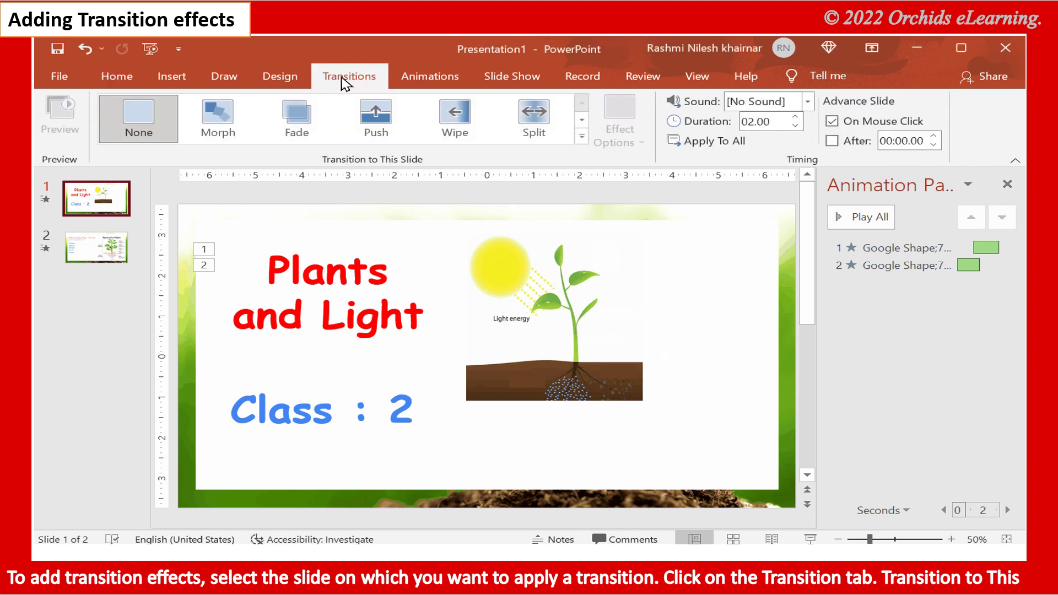
left_click(109, 261)
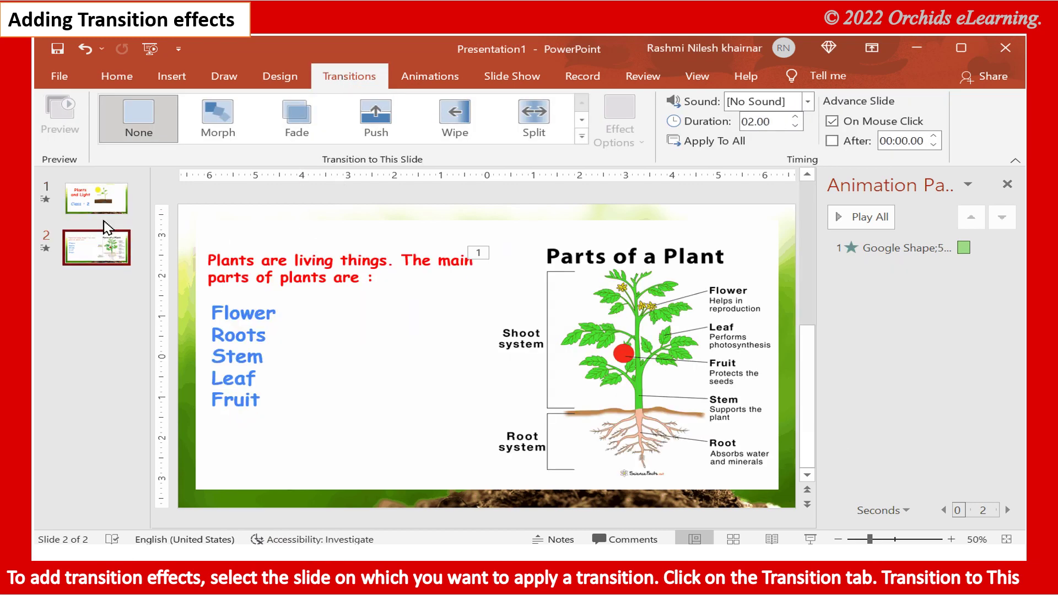
left_click(107, 205)
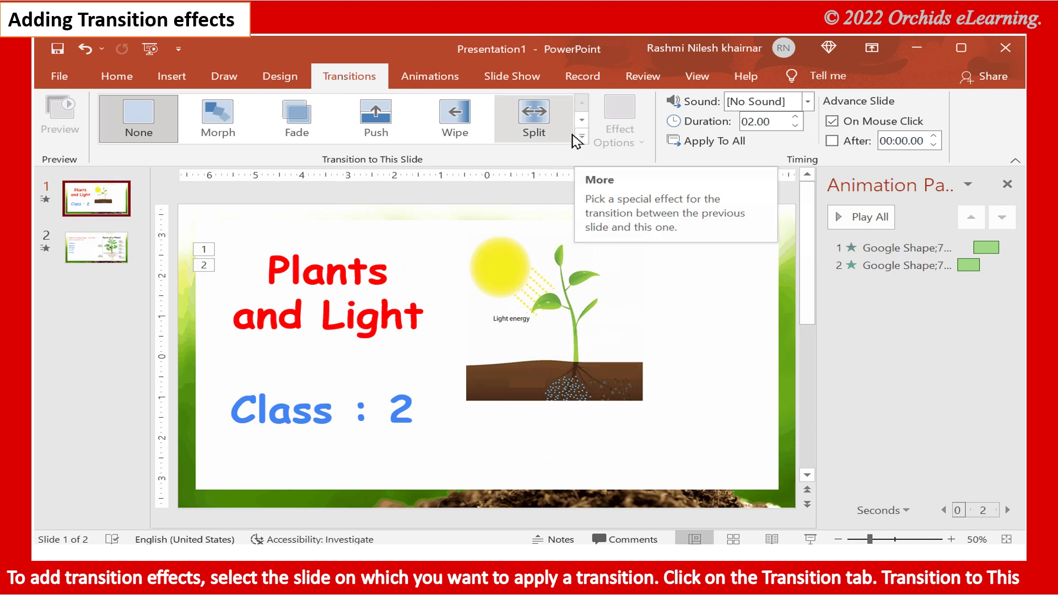
left_click(485, 121)
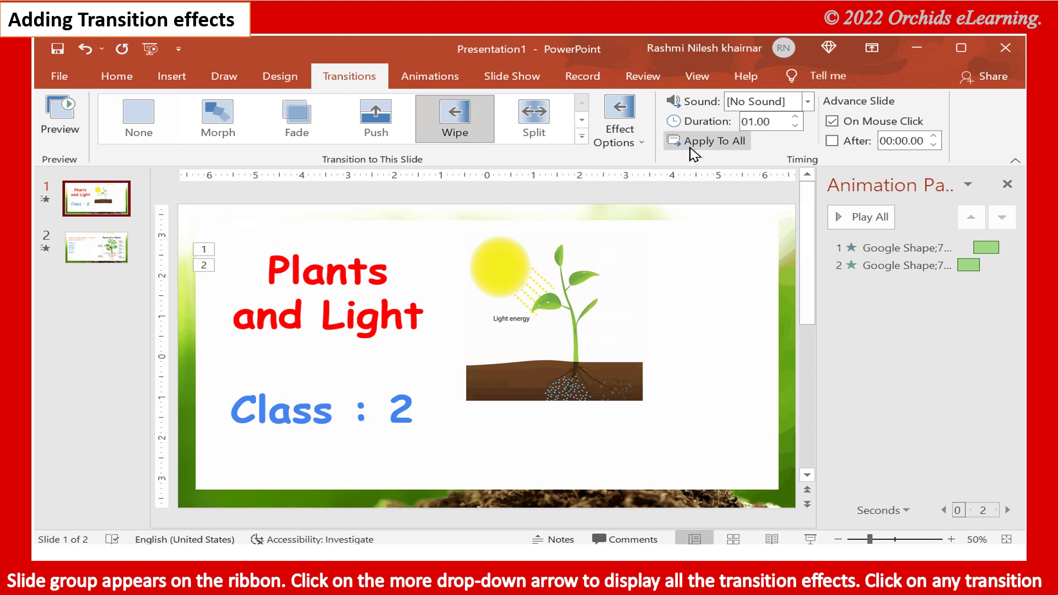
left_click(122, 247)
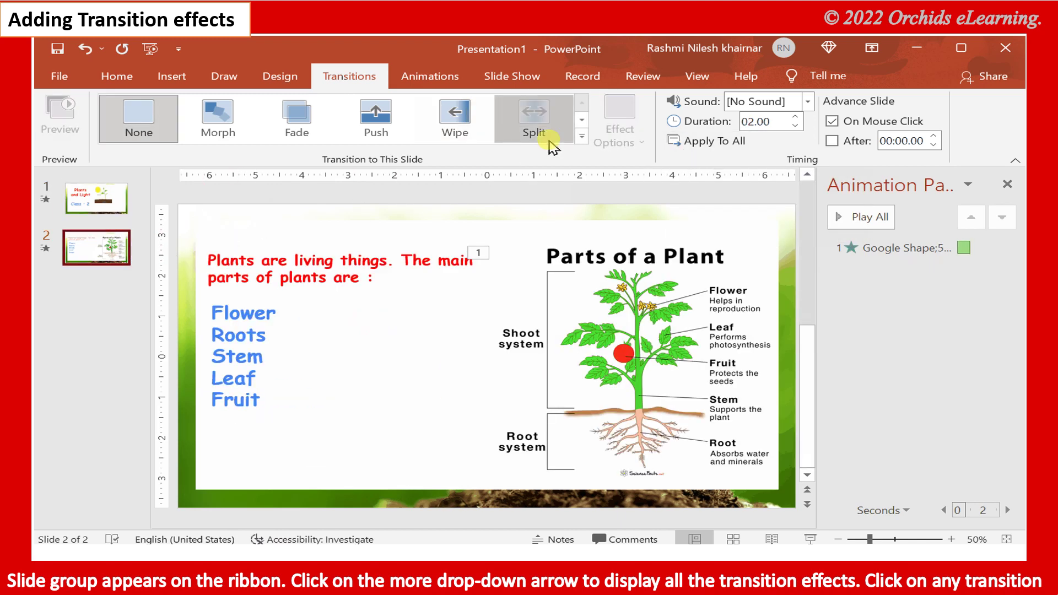
left_click(549, 140)
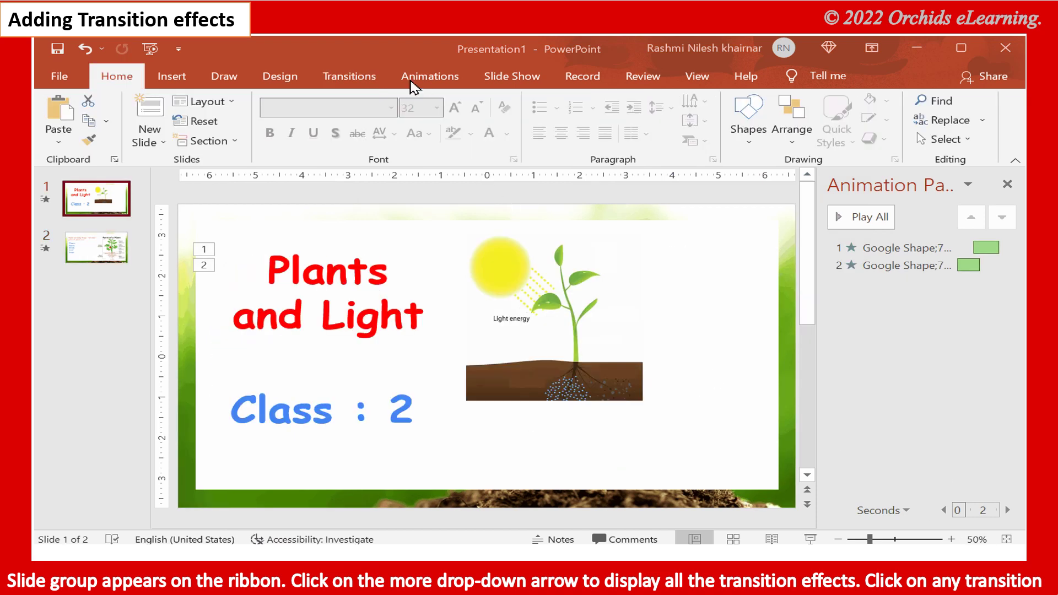
Apply a Wipe transition to the title slide
left_click(347, 78)
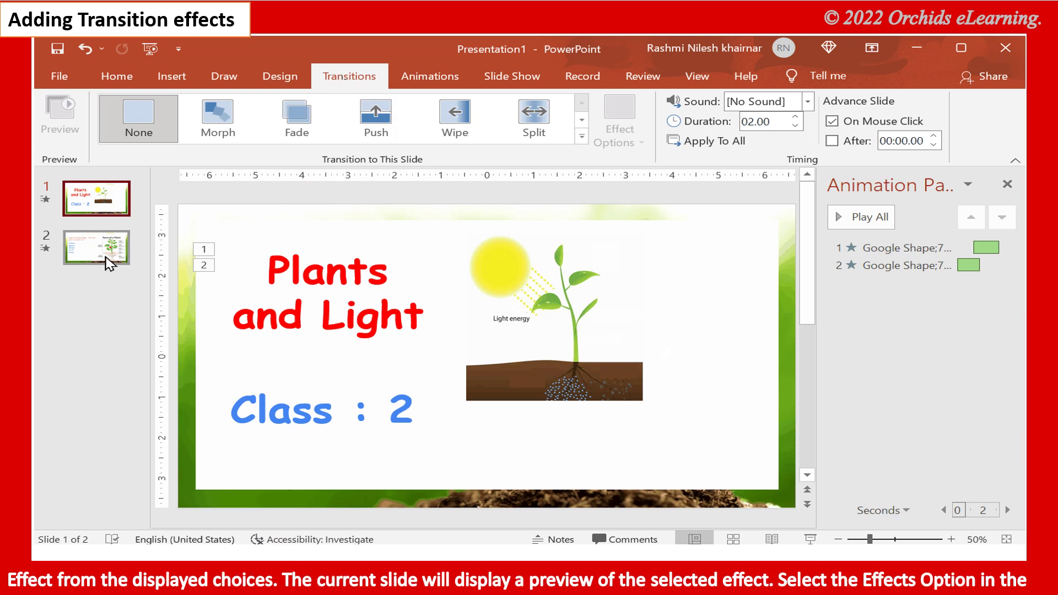
left_click(109, 261)
left_click(99, 201)
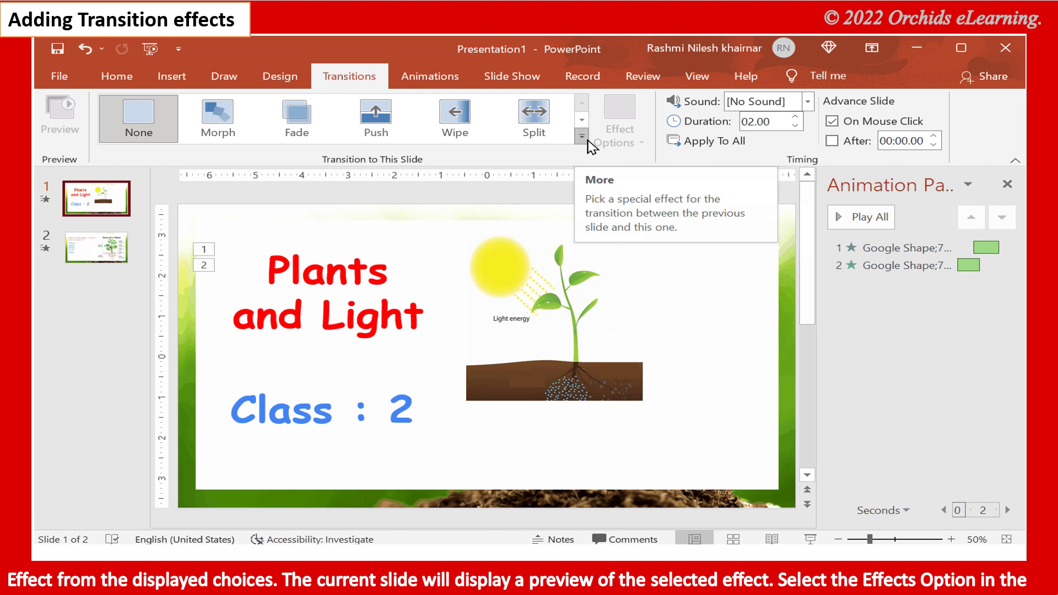
left_click(462, 113)
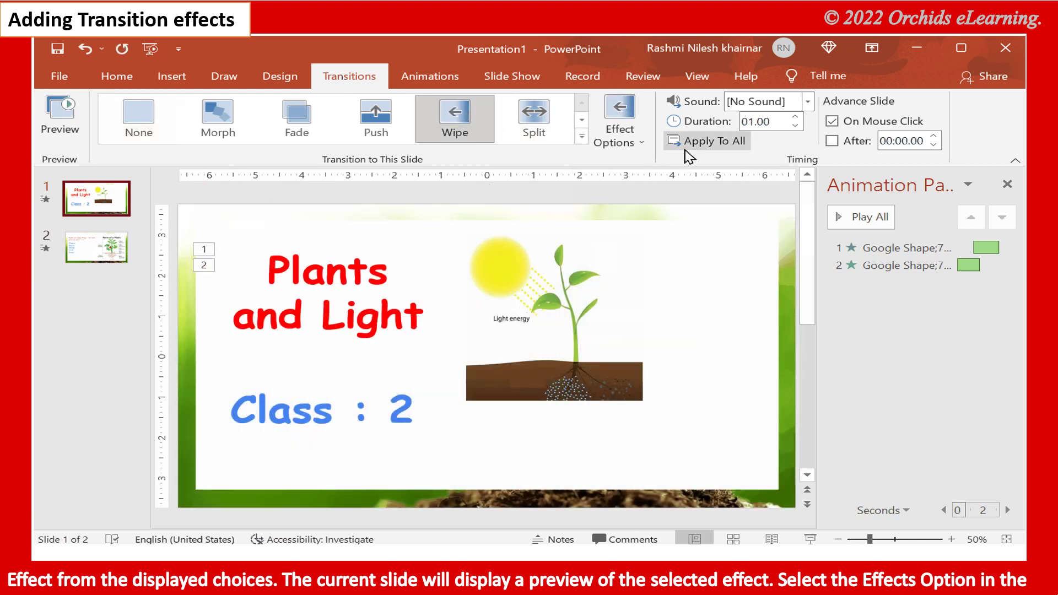
Give slide 2 a Split transition, then recheck the title slide's transition settings
left_click(126, 242)
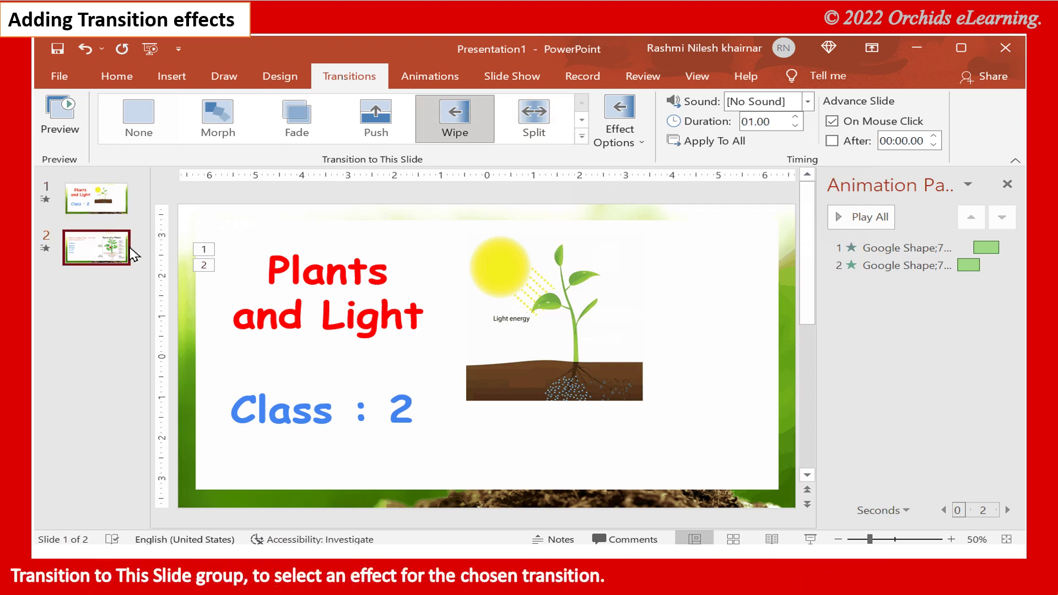
left_click(549, 135)
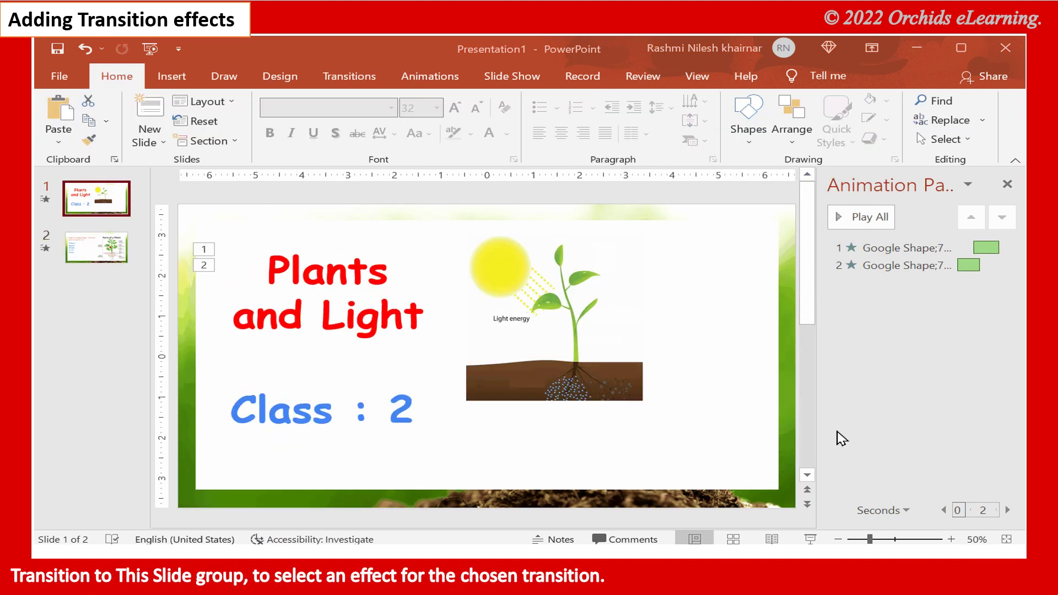
left_click(350, 76)
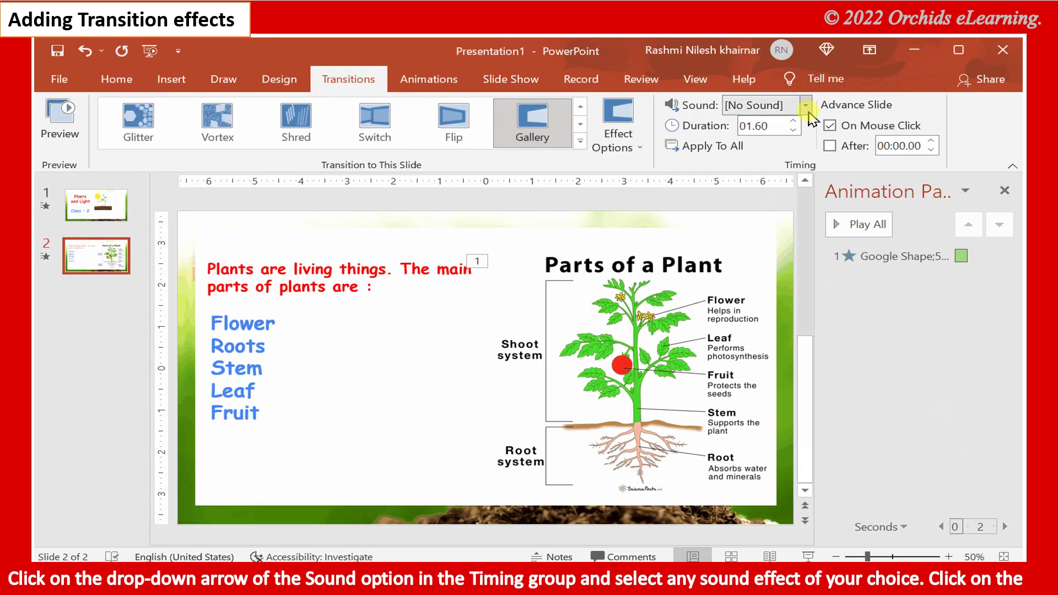
Set slide 2's transition sound to Camera, trying Arrow first
left_click(805, 104)
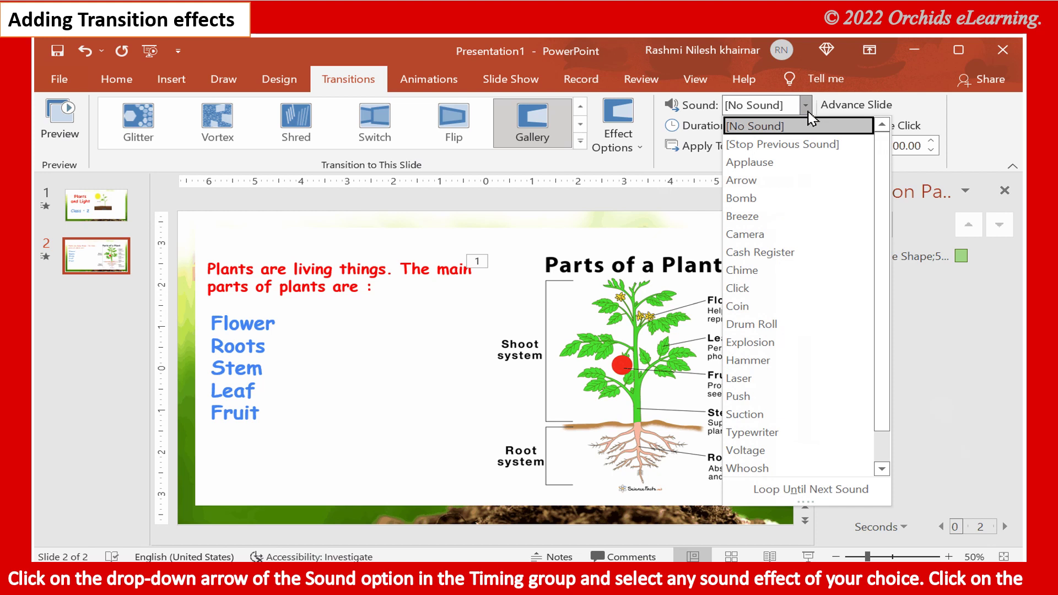
left_click(770, 182)
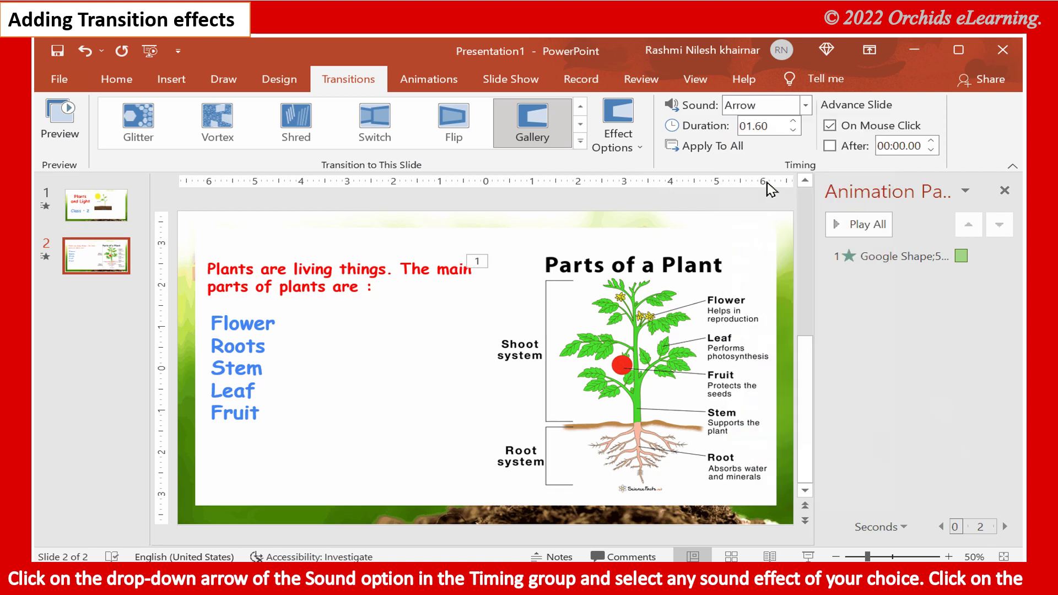
left_click(806, 104)
left_click(782, 228)
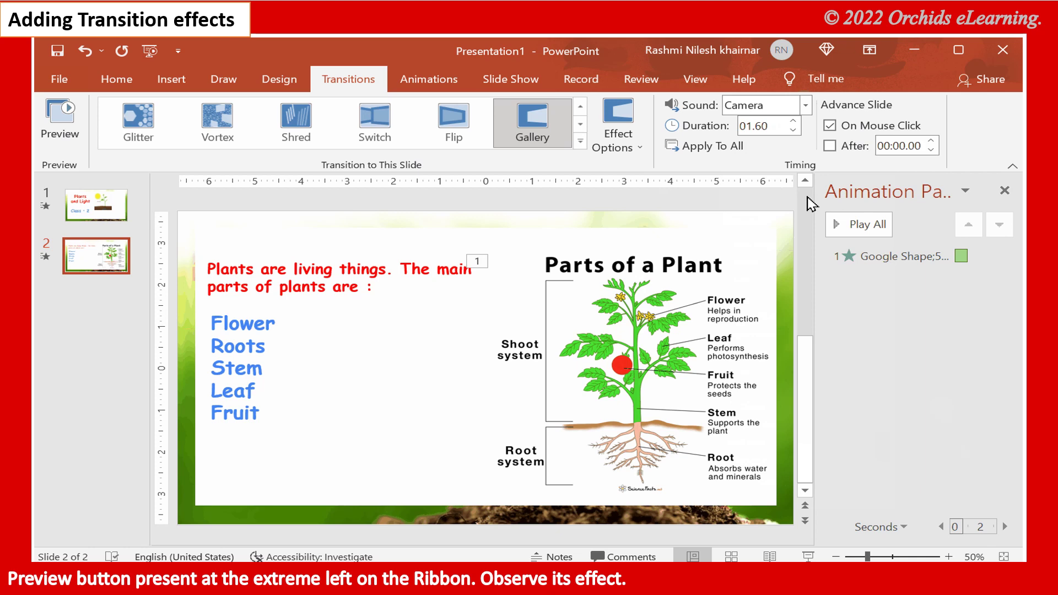
Preview the Gallery transition and raise its duration to about 01.75 seconds or more
left_click(65, 118)
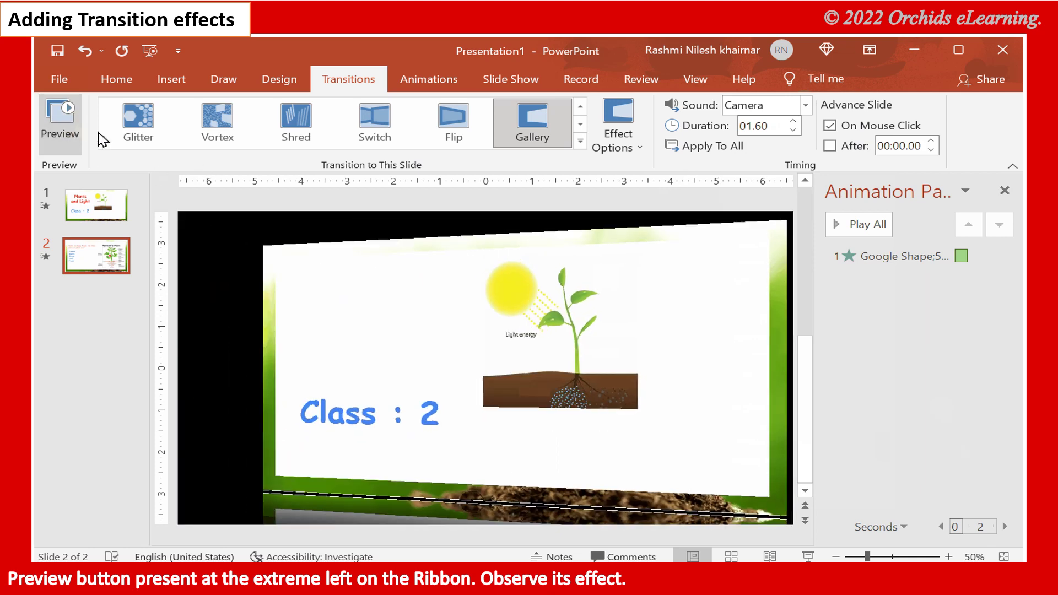
left_click(66, 125)
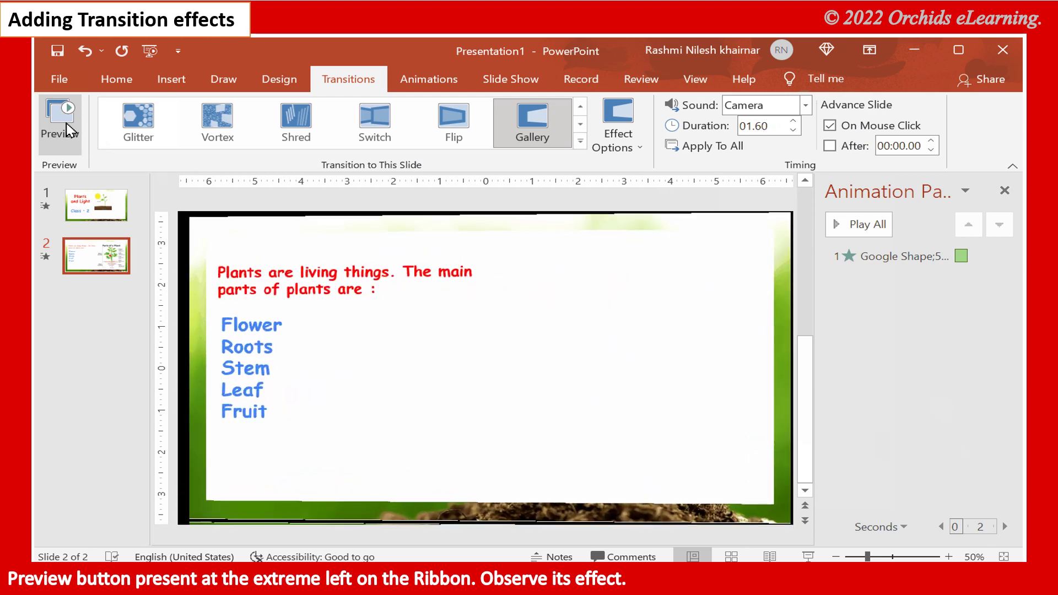
left_click(793, 122)
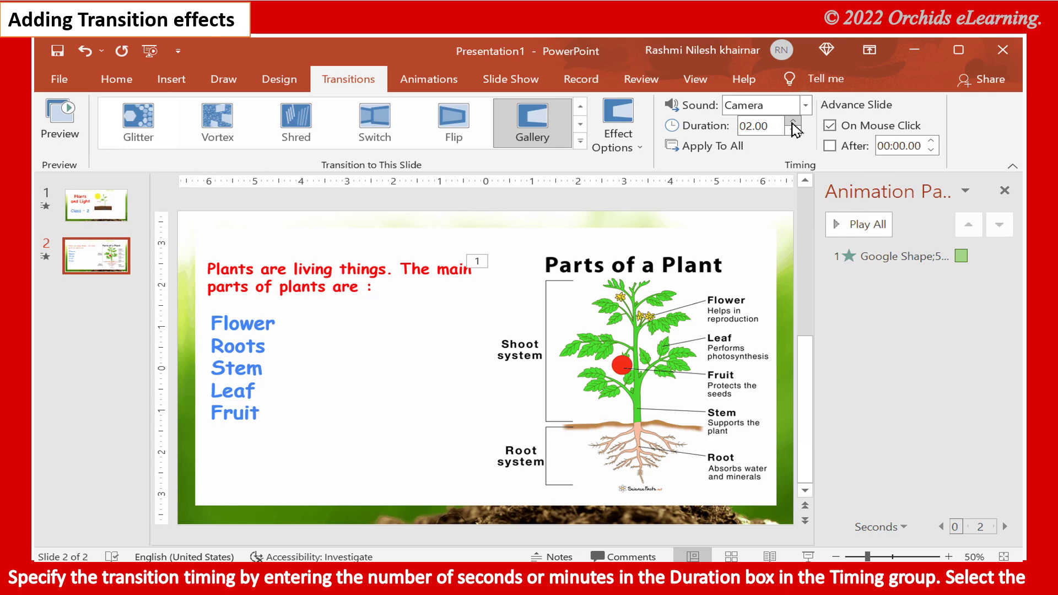
left_click(792, 122)
left_click(58, 120)
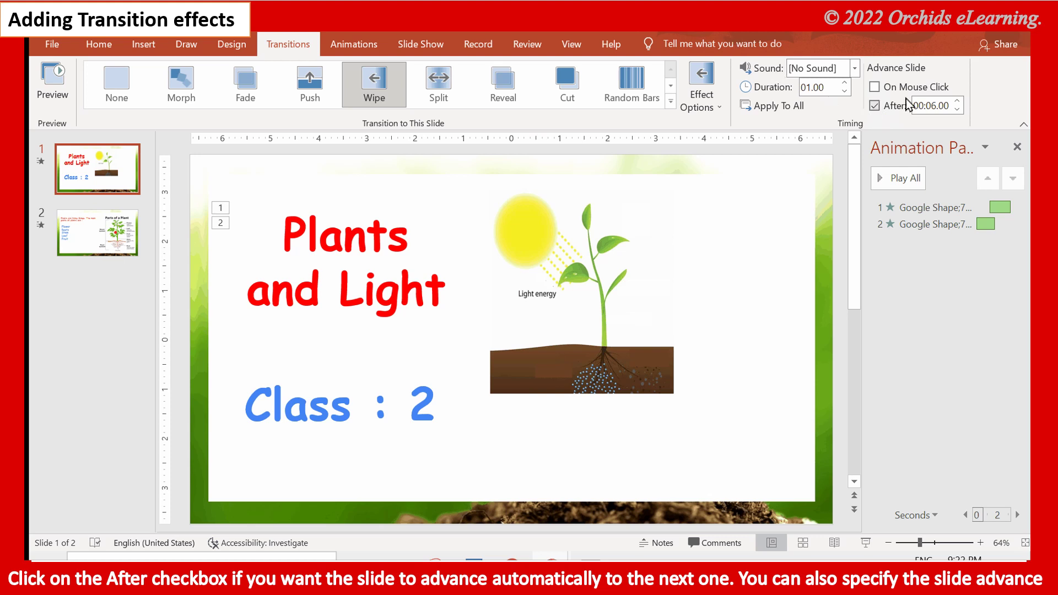
Lower the automatic advance to 00:06.00 and apply the Wipe settings to all slides
left_click(958, 110)
left_click(957, 110)
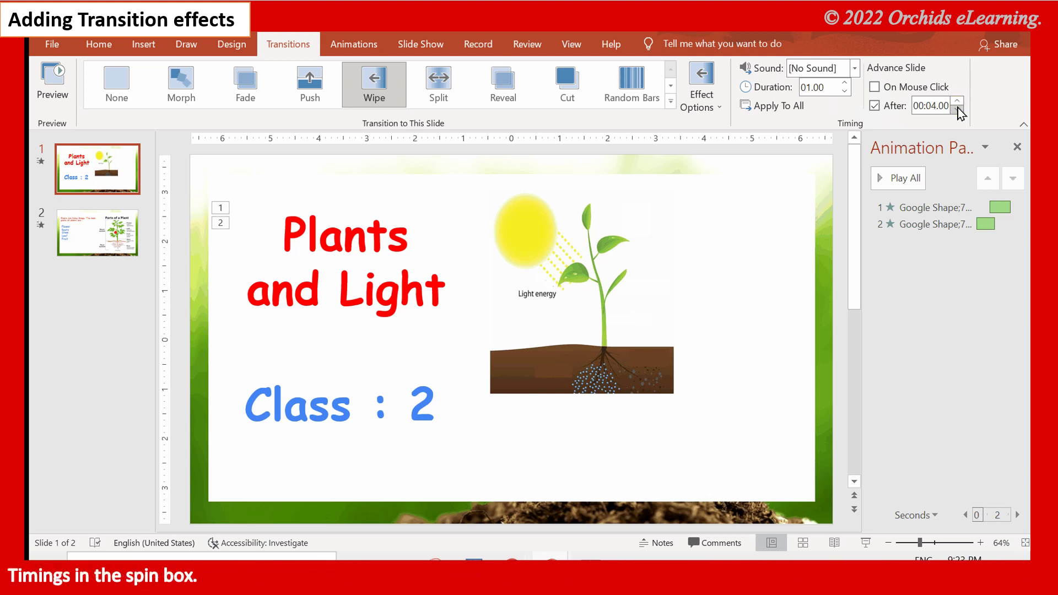
left_click(795, 108)
left_click(796, 107)
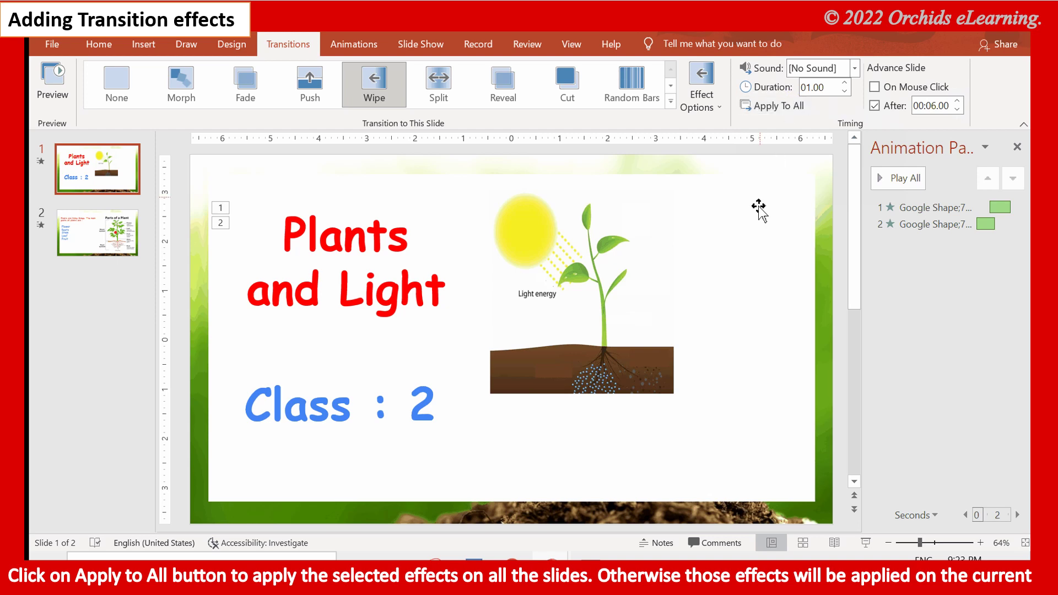
Start the slide show from the first slide
scroll(757, 213, "down", 1)
scroll(756, 210, "up", 1)
scroll(756, 210, "down", 1)
scroll(755, 208, "up", 1)
left_click(438, 49)
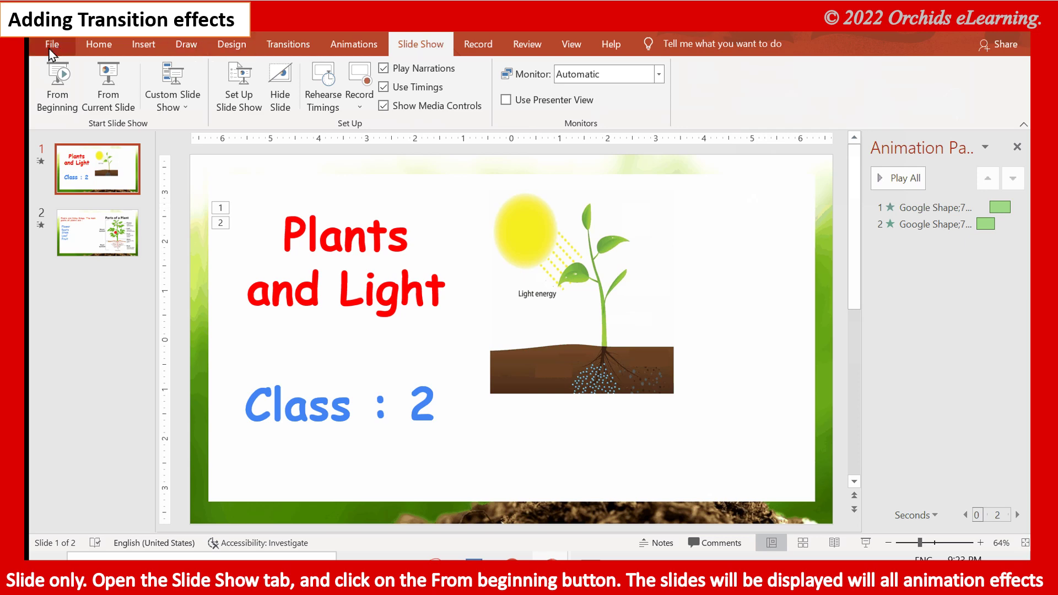
left_click(48, 95)
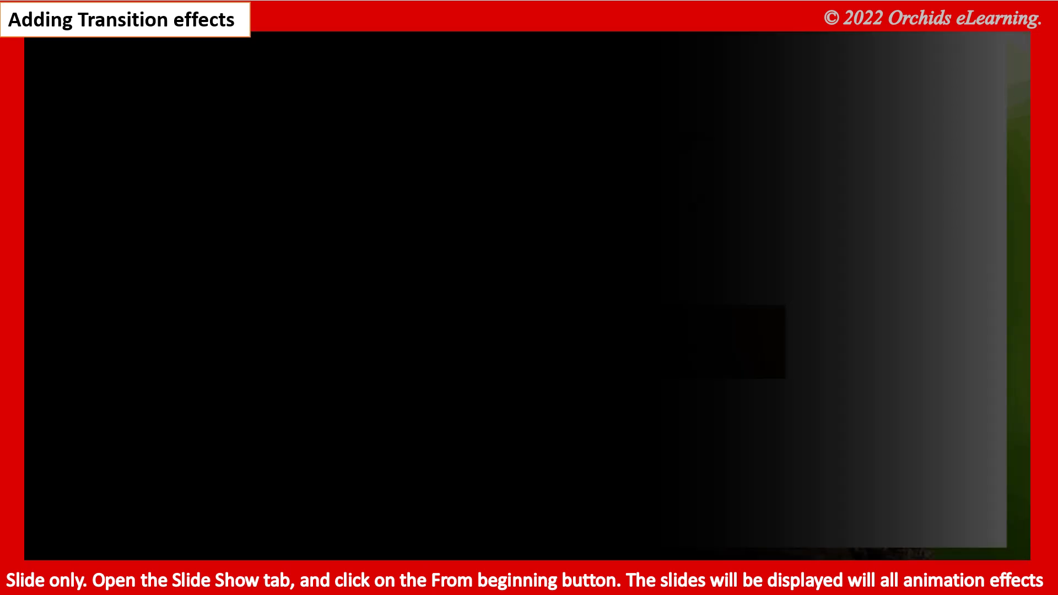